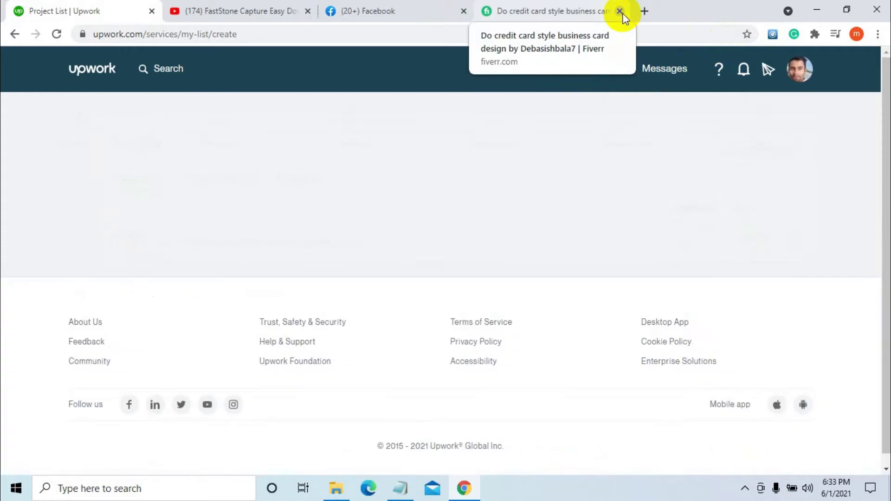
Step: Close the Fiverr page and enter the project title "a beautiful business card design."
click(621, 11)
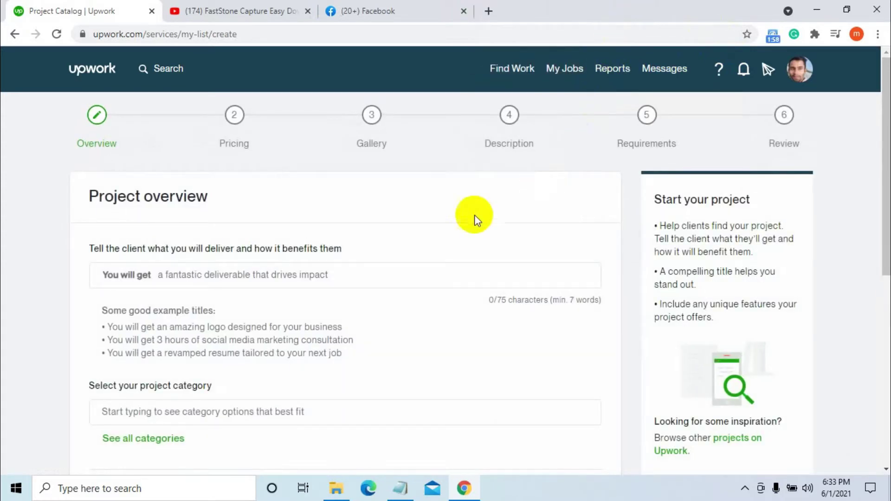
scroll(419, 219, down, 1)
click(190, 216)
click(177, 212)
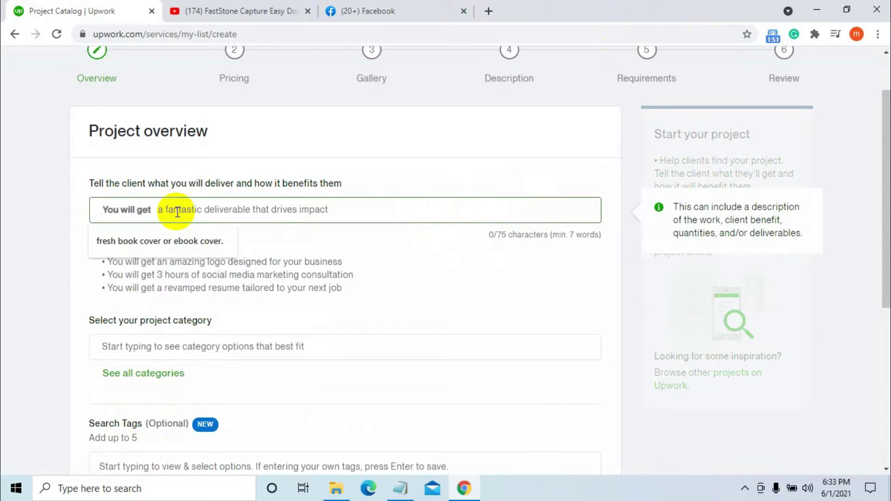
text(a beau)
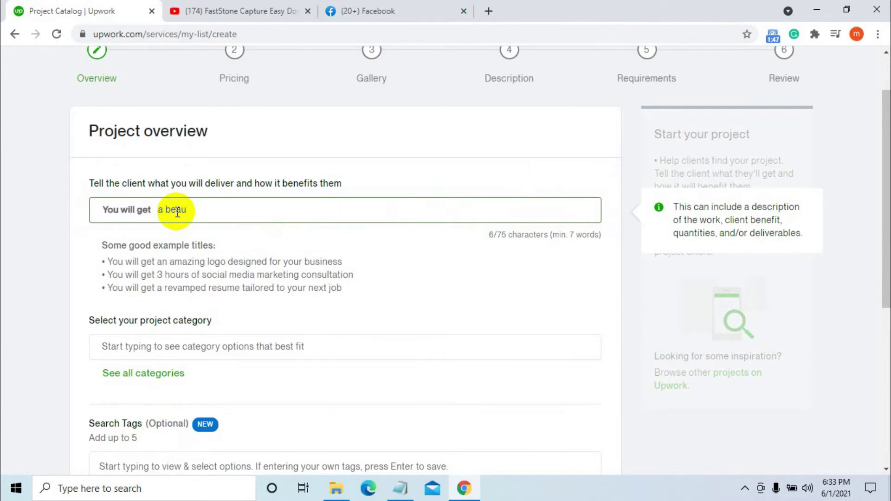
text(tiful business card design.)
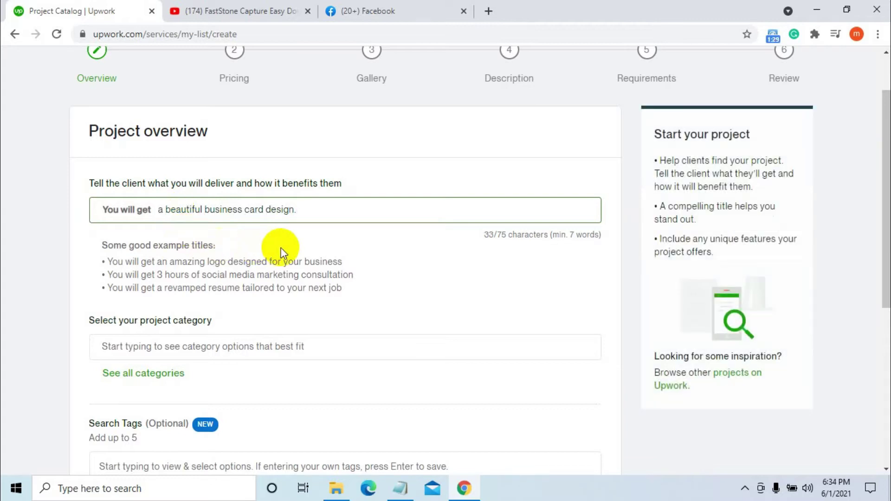
Step: Categorize the project as Design with the speciality Business Cards & Stationery Design and save the categorization
scroll(281, 252, down, 3)
click(212, 221)
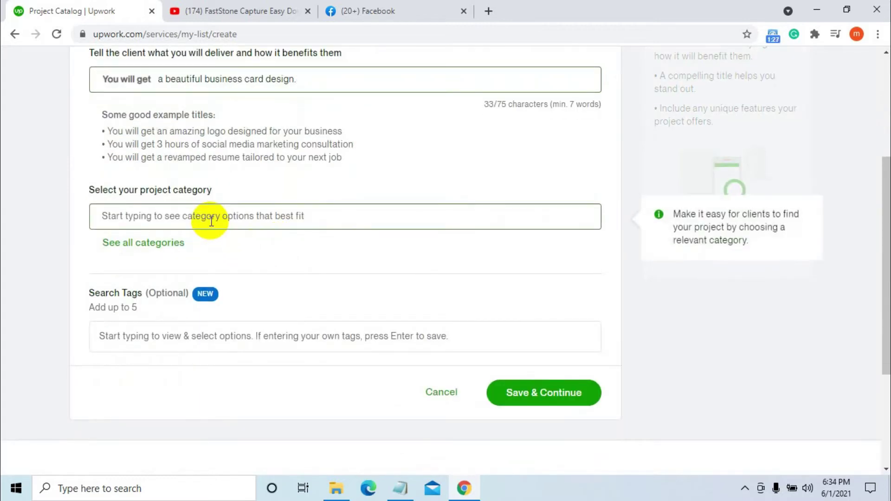
click(139, 242)
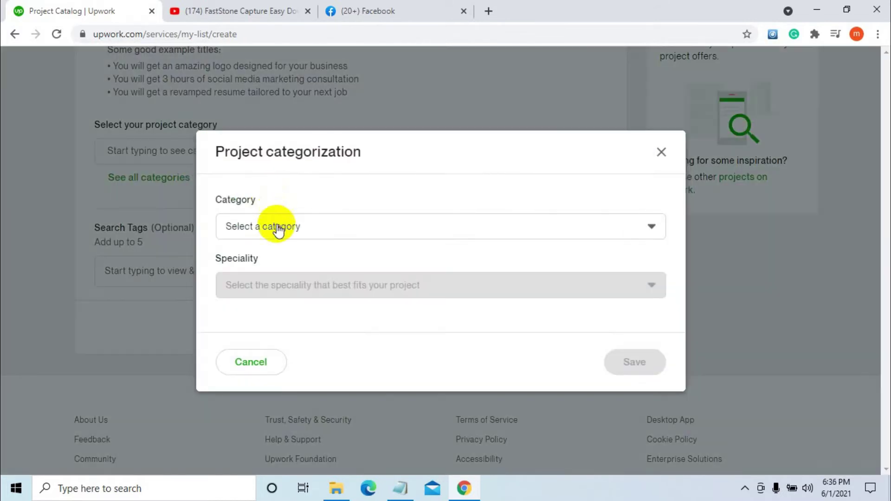
click(278, 227)
click(287, 321)
click(295, 282)
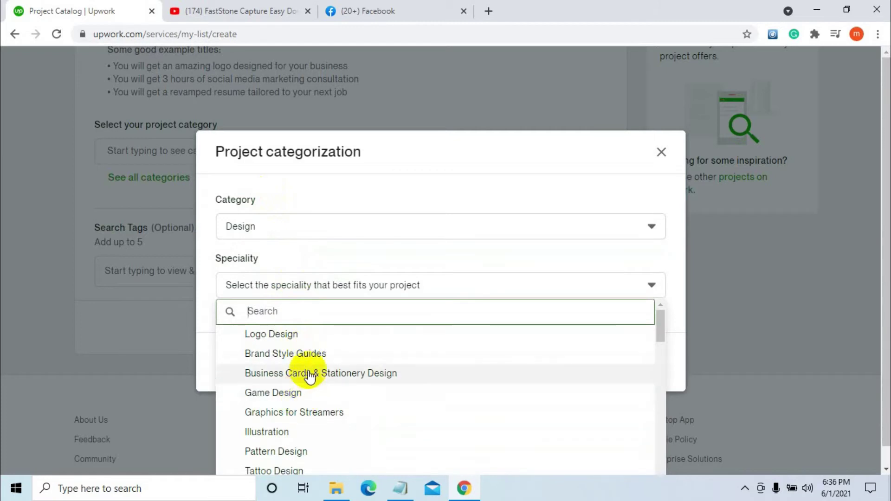
click(310, 374)
click(632, 363)
Step: Choose Business Cards as the main type and select AI, PSD, JPG, PDF and PNG as file formats
scroll(243, 274, down, 3)
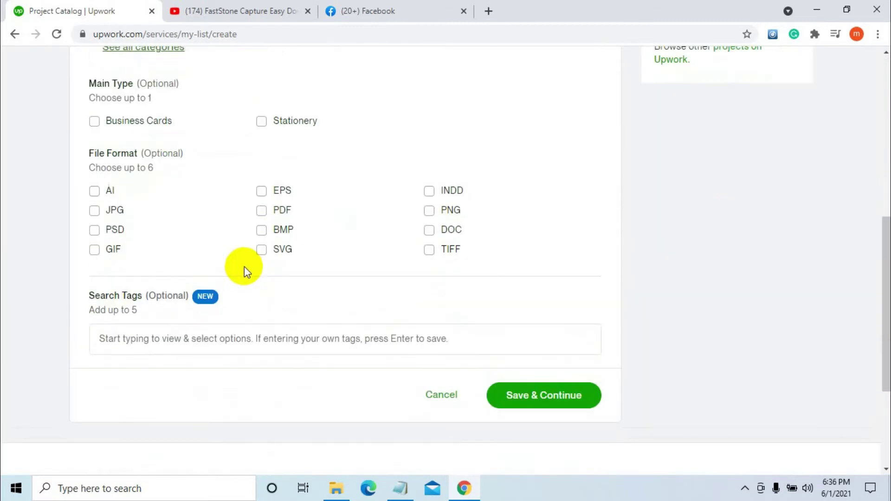
click(100, 122)
click(109, 191)
click(117, 231)
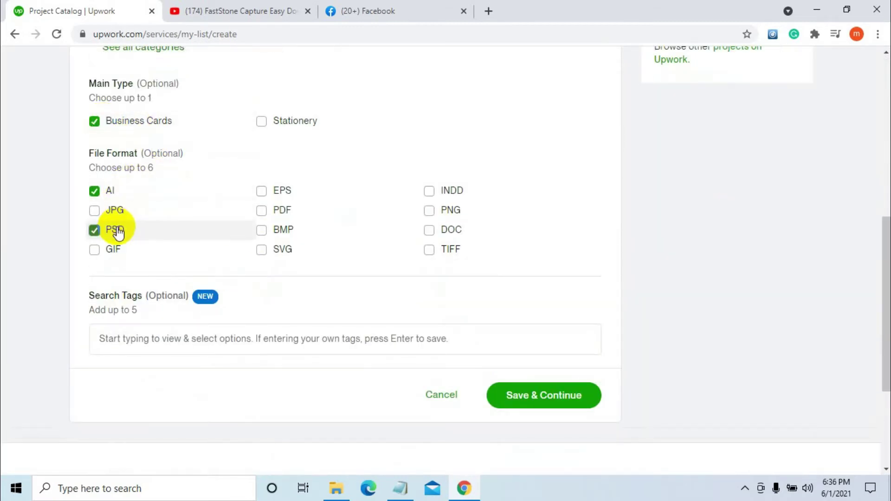
click(116, 211)
click(261, 211)
click(430, 213)
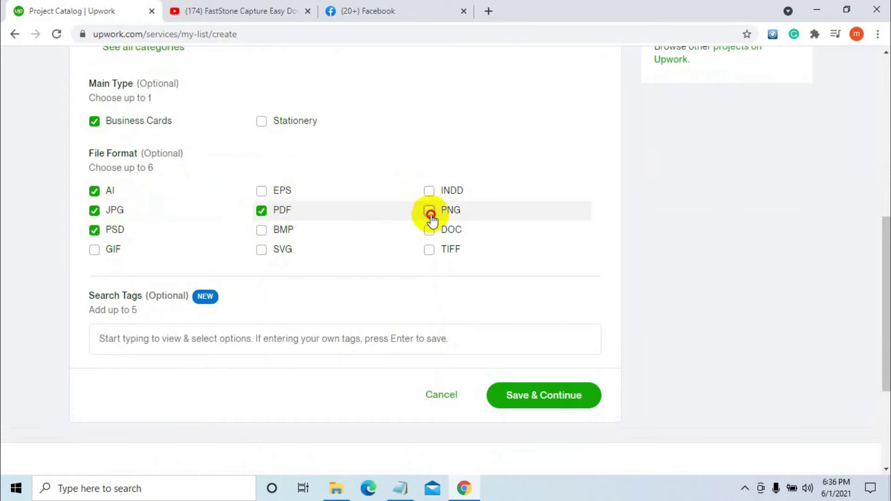
Step: Add the suggested search tags Business Card Design and Business Card to the project
click(153, 338)
scroll(154, 325, down, 3)
text(business c)
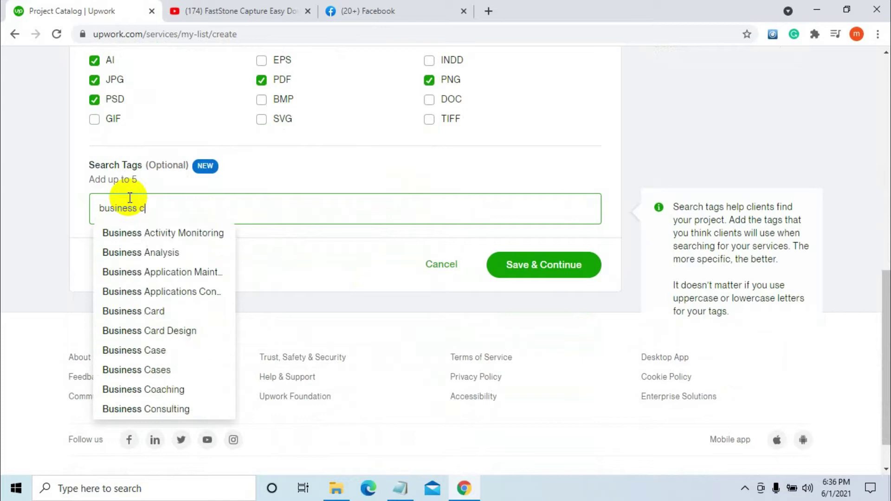
text(ard)
click(145, 253)
click(209, 213)
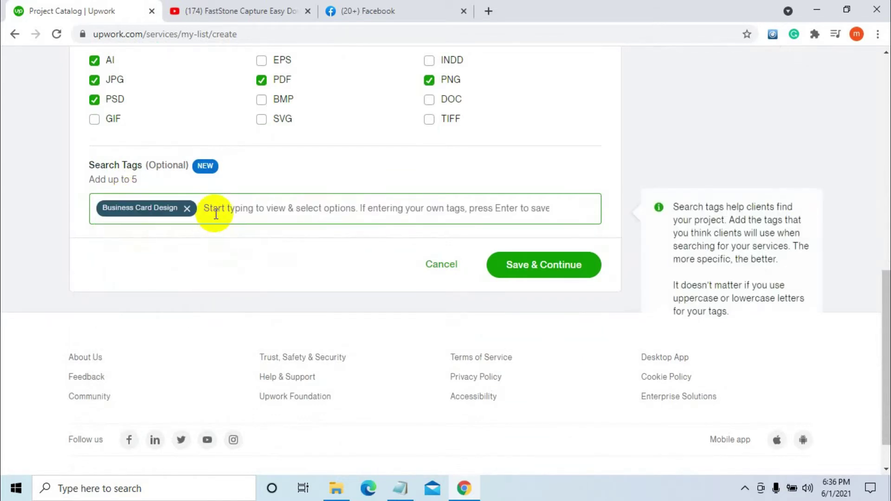
text(busin)
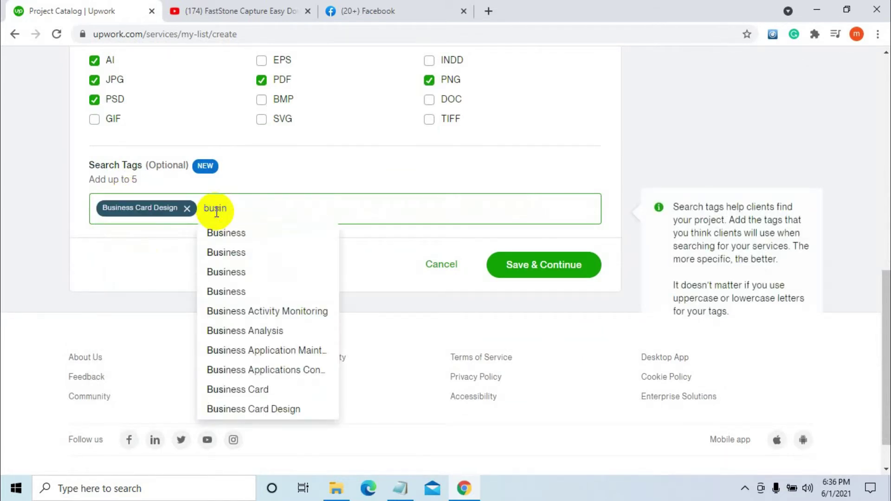
click(238, 388)
click(289, 204)
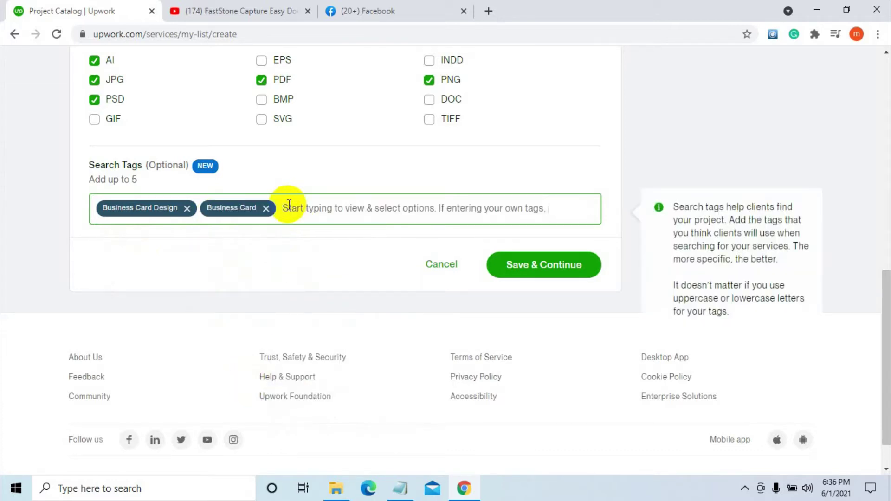
text(card)
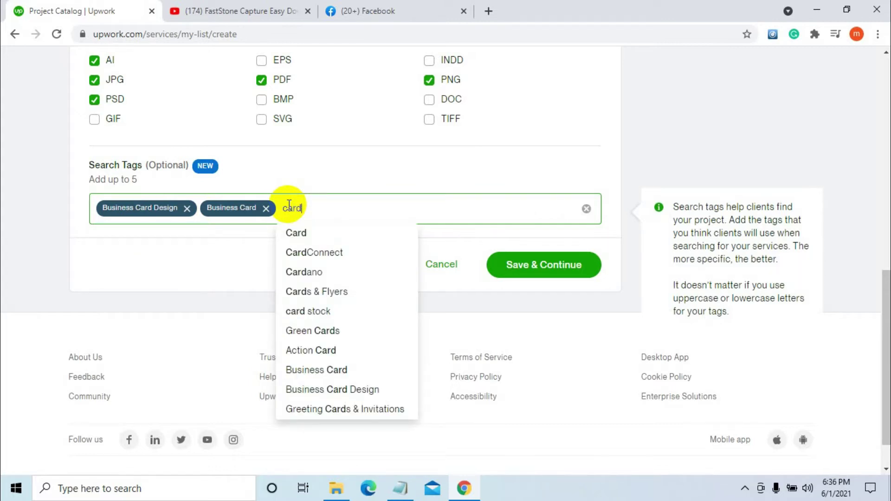
key(BackSpace)
key(BackSpace)
key(BackSpace)
key(BackSpace)
Step: Add the custom search tags "professional business card" and "luxury business card"
text(profe)
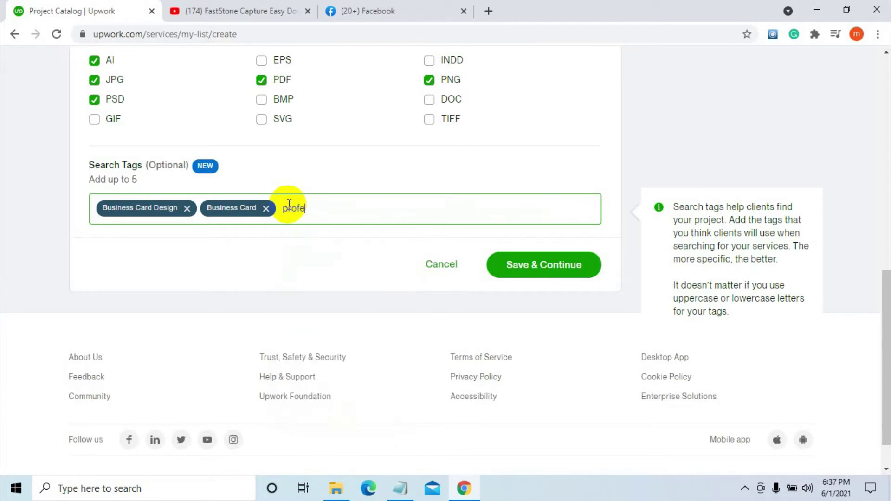
text(ssional)
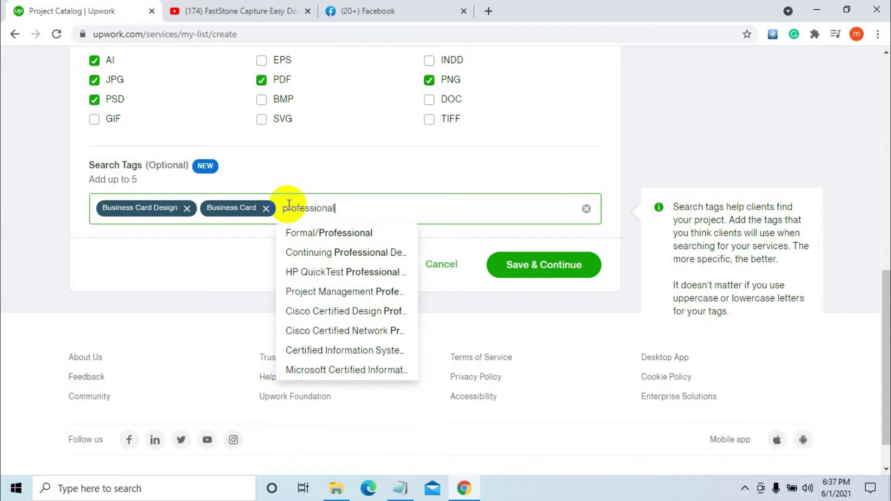
text( busi)
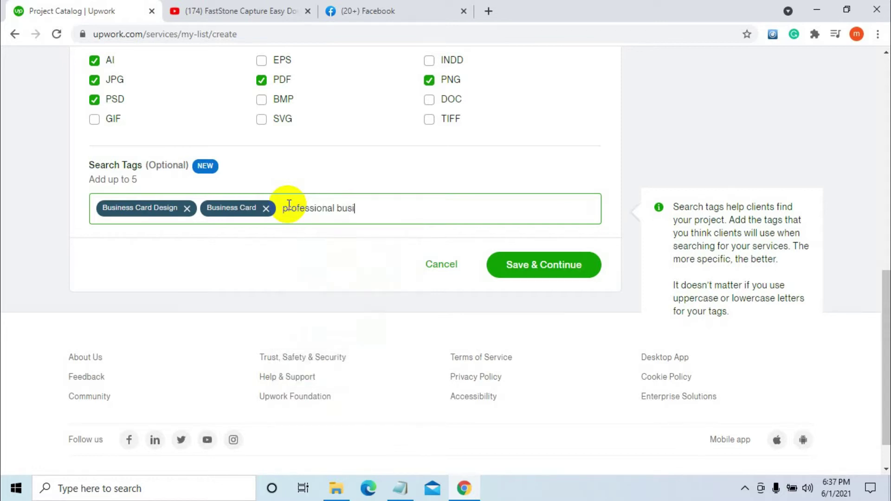
text(ness card)
key(Return)
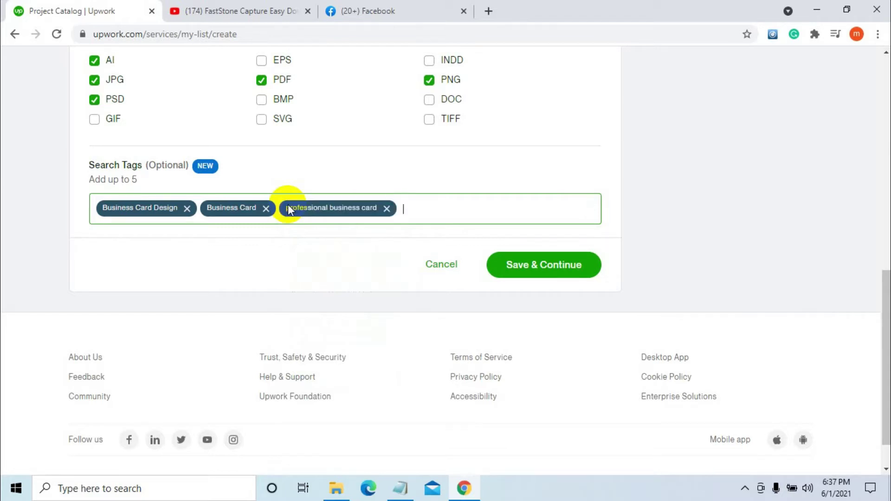
click(411, 207)
text(lu)
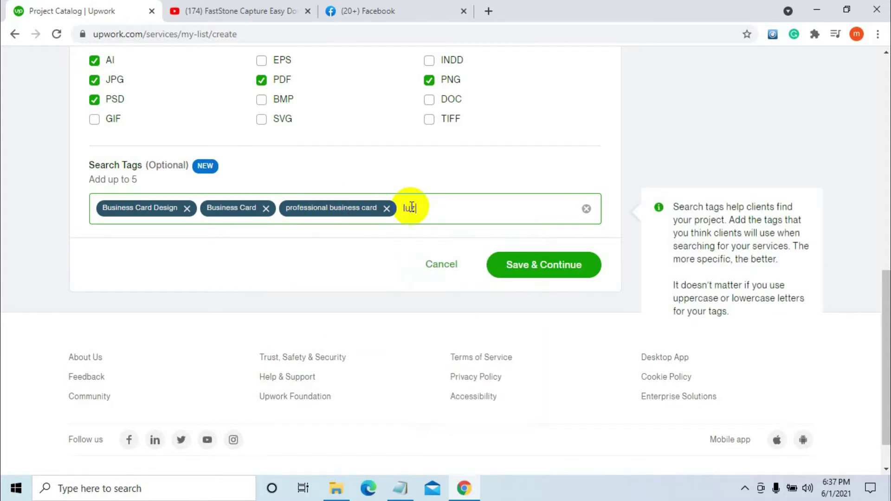
text(xury business card)
key(Return)
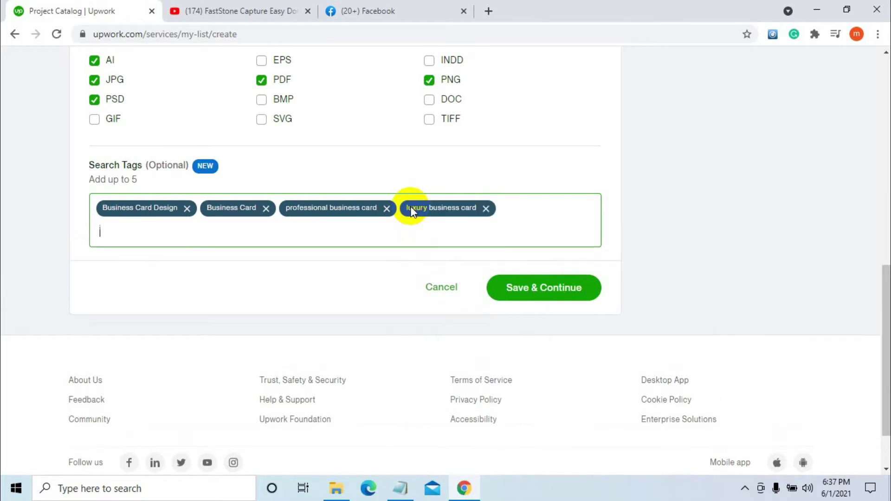
Step: Add the suggested tag Cards & Flyers as the fifth search tag
click(119, 233)
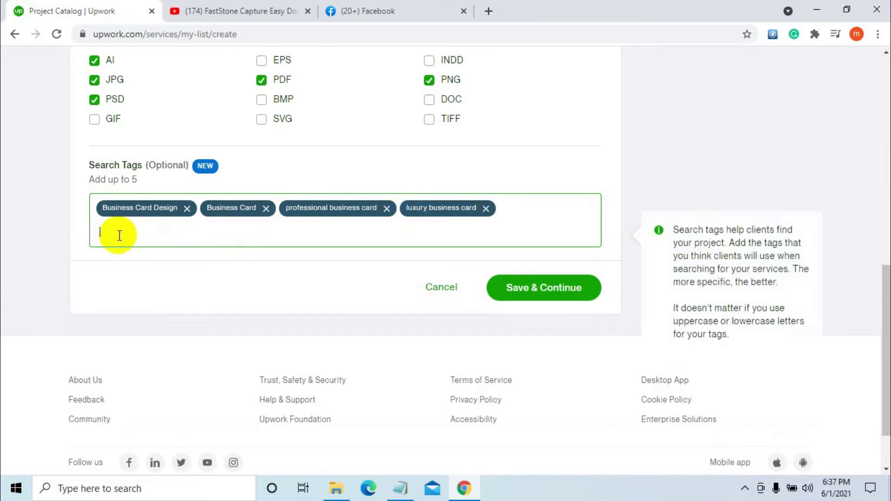
text(busi)
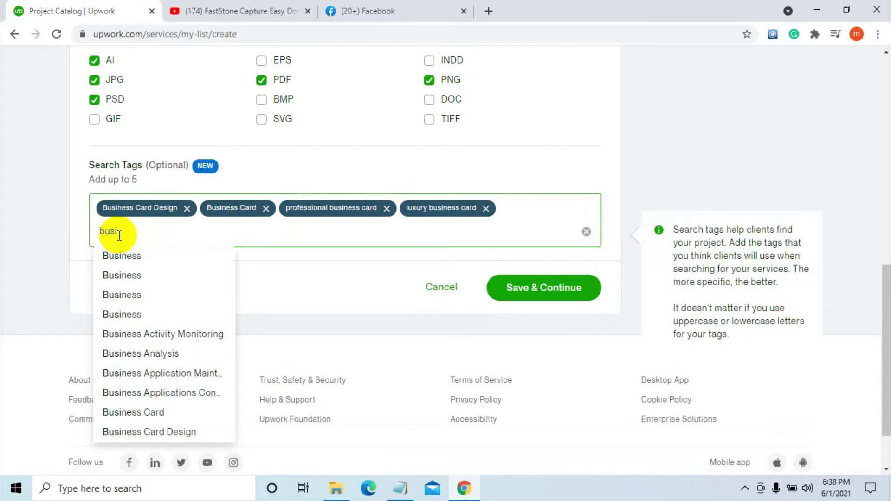
text(card)
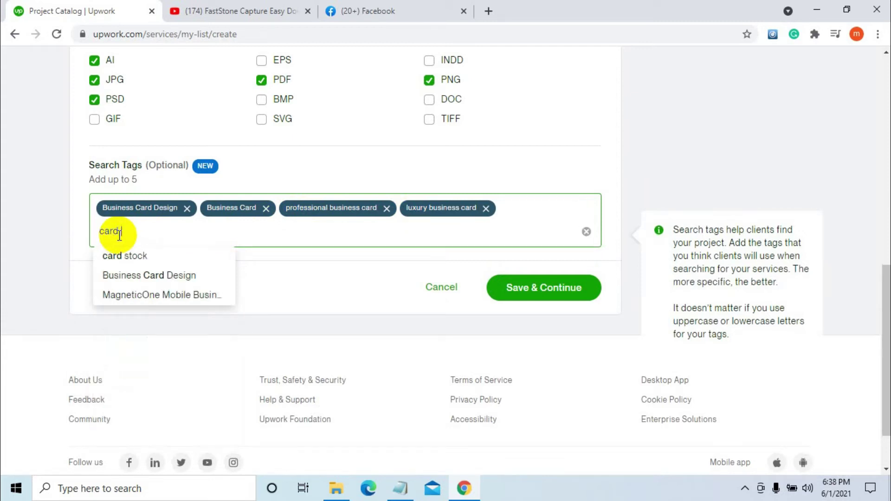
text( de)
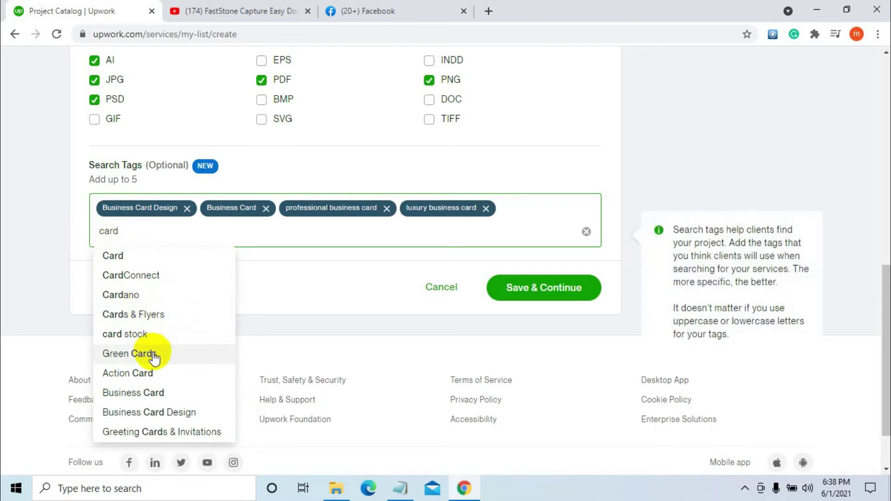
click(166, 318)
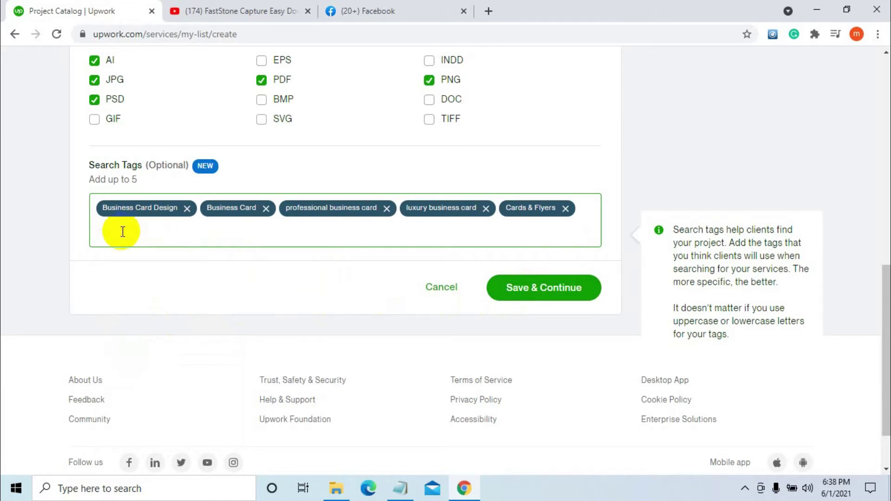
text(card)
key(BackSpace)
key(BackSpace)
key(BackSpace)
Step: Save the project overview and set the delivery days to 3 for Starter, 5 for Standard and 7 for Advanced
click(523, 289)
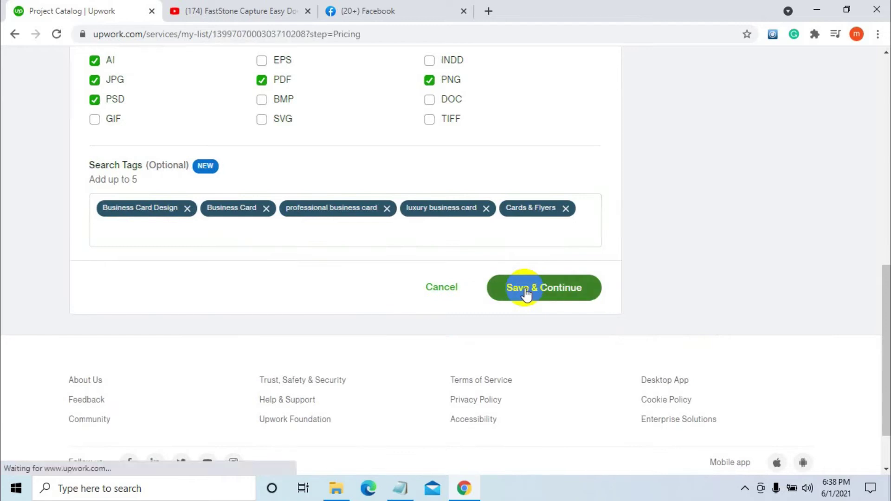
scroll(290, 249, down, 1)
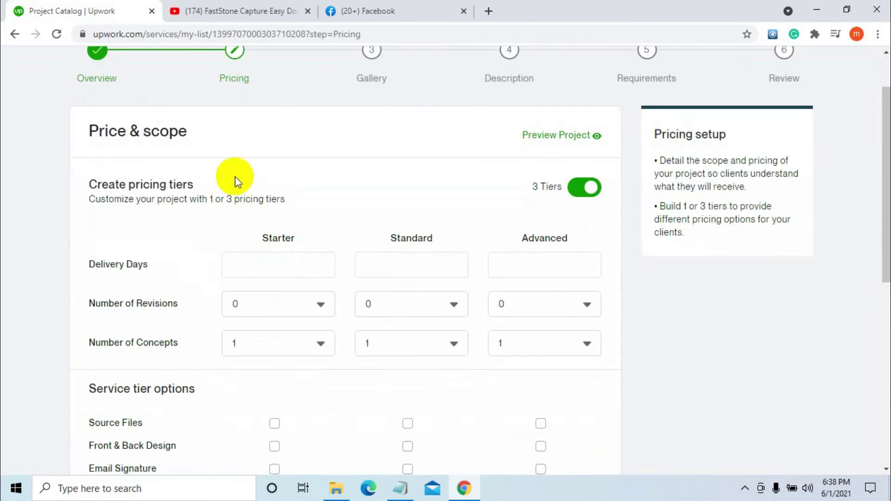
scroll(236, 180, down, 1)
click(245, 196)
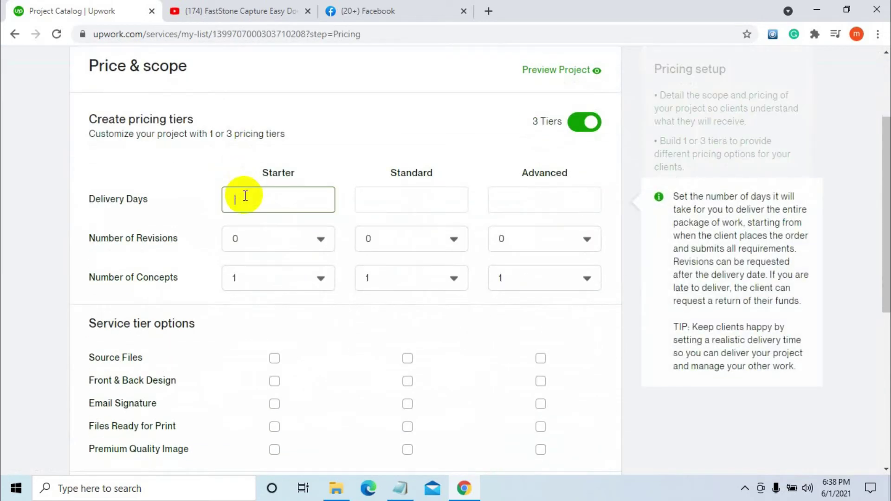
text(3)
click(373, 195)
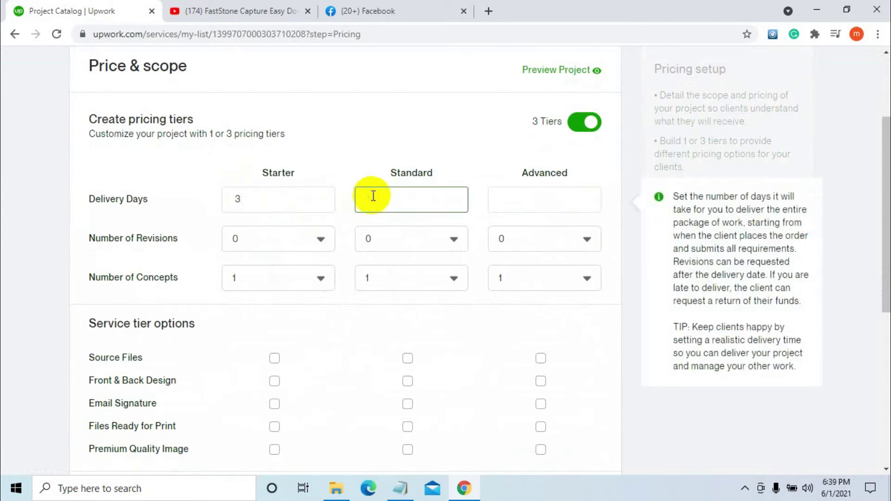
click(527, 201)
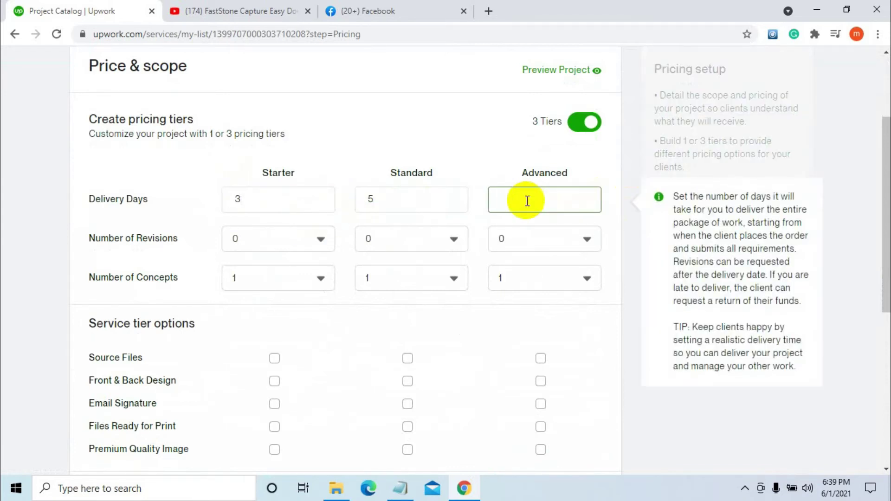
Step: Set the number of revisions to unlimited for the Starter, Standard and Advanced tiers
click(300, 243)
scroll(296, 354, down, 1)
click(279, 438)
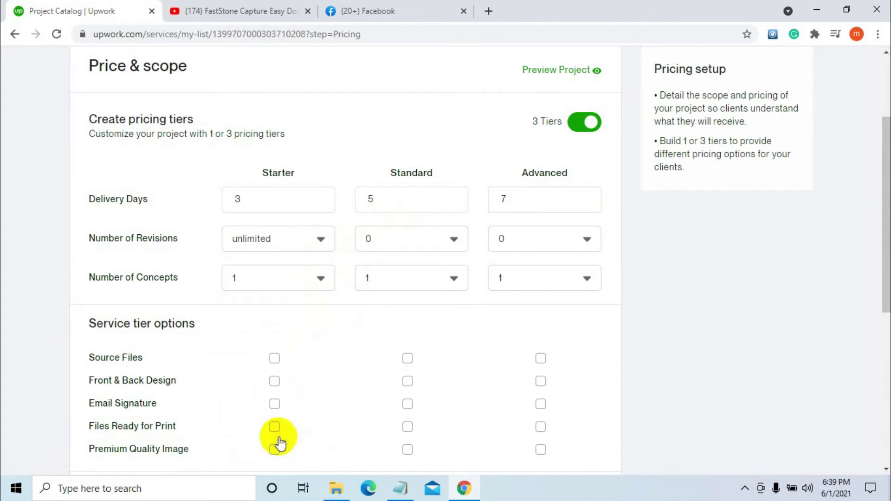
click(449, 240)
scroll(411, 408, down, 1)
click(399, 434)
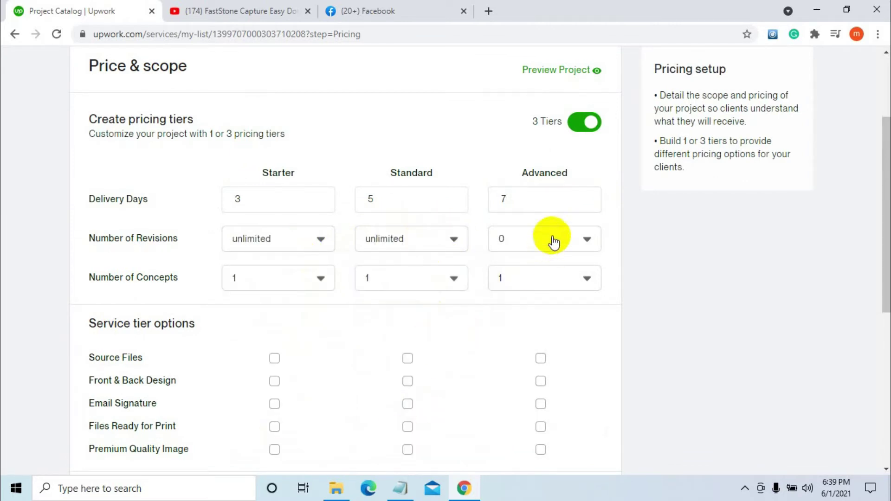
click(549, 241)
scroll(549, 338, down, 5)
click(542, 243)
Step: Include Source Files, Front & Back Design, Files Ready for Print and Premium Quality Image in the Starter tier
scroll(358, 292, up, 2)
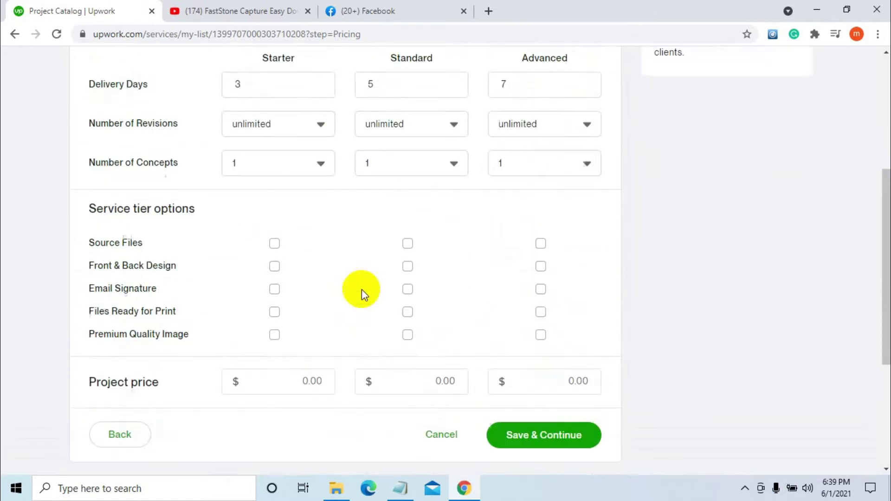
click(277, 243)
click(274, 267)
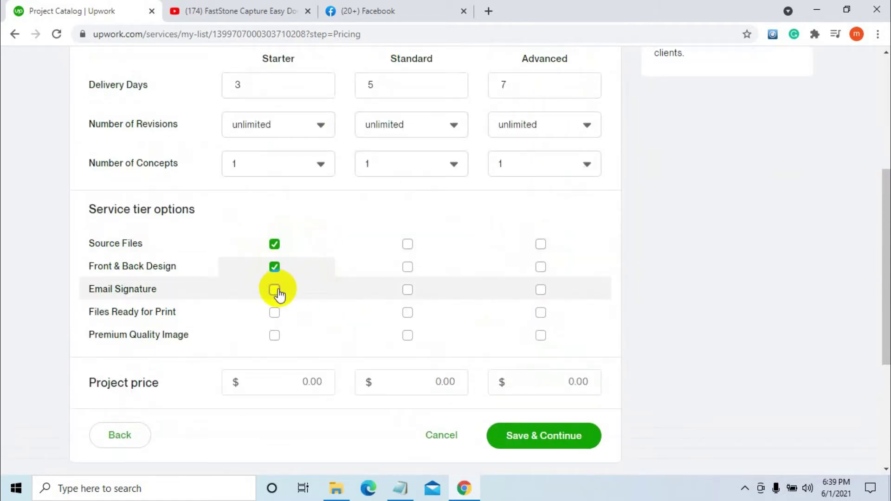
click(275, 314)
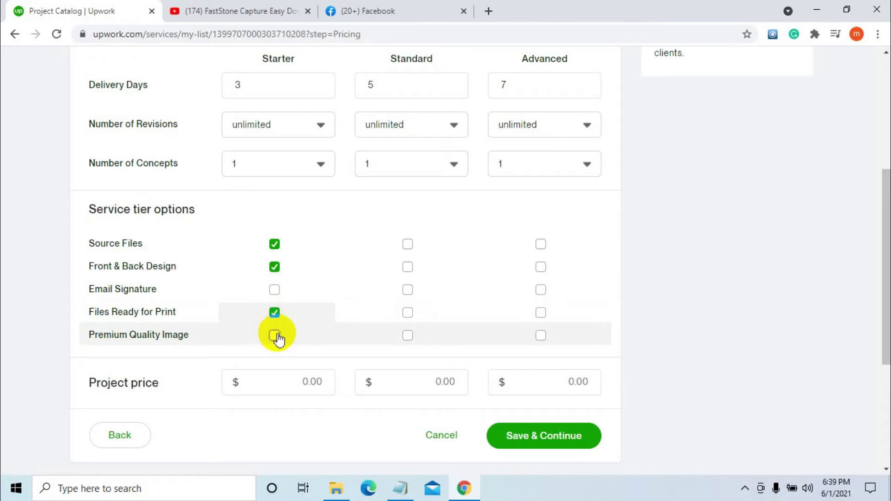
click(276, 335)
Step: Include Source Files, Front & Back Design, Files Ready for Print and Premium Quality Image in the Standard and Advanced tiers
click(407, 244)
click(408, 266)
click(407, 312)
click(408, 335)
click(541, 244)
click(540, 267)
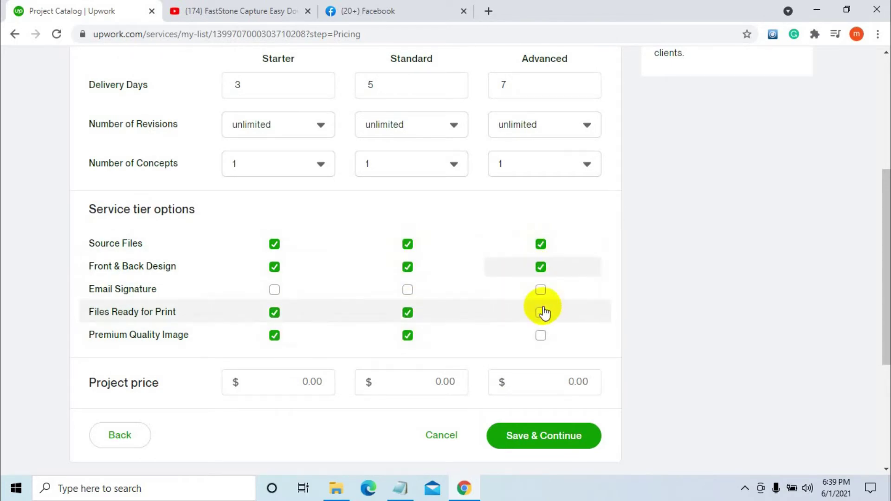
click(541, 312)
click(541, 335)
Step: Set the Starter tier's project price to $50.00
scroll(473, 332, up, 5)
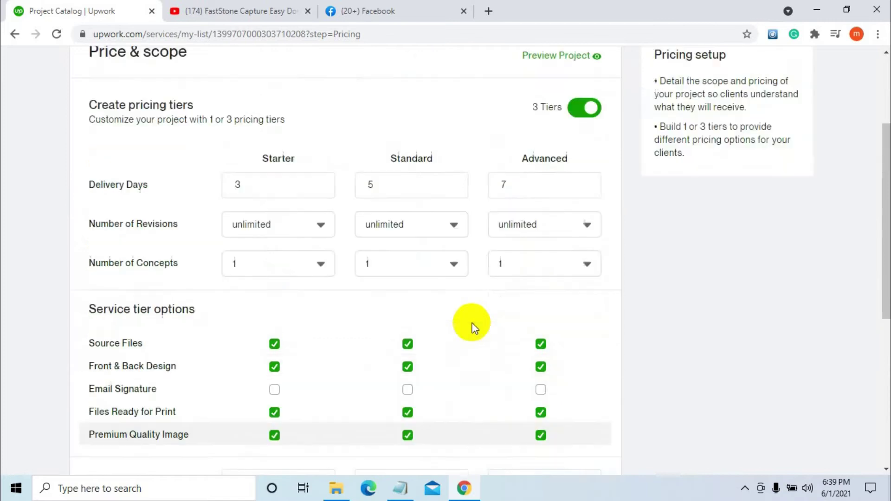
scroll(470, 310, down, 6)
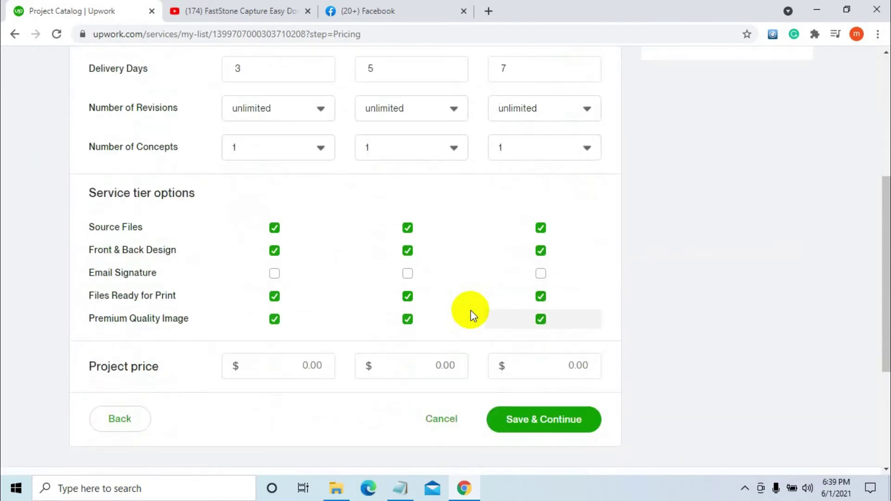
scroll(314, 376, down, 1)
click(300, 307)
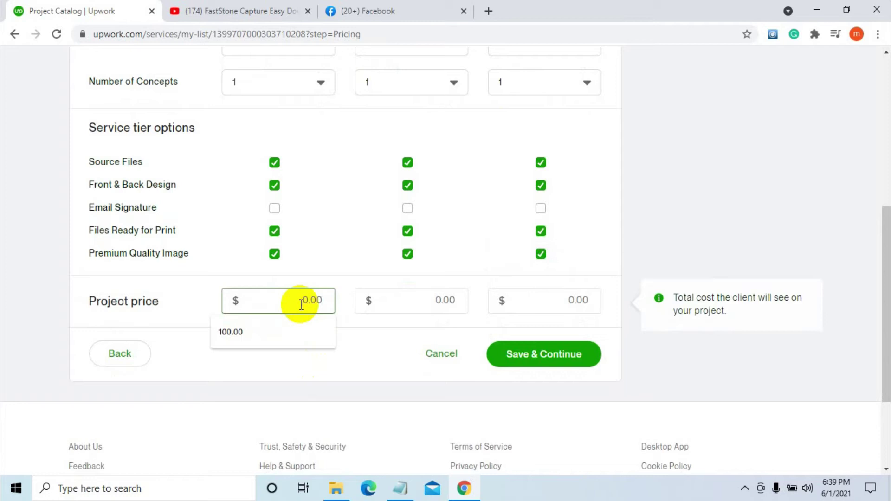
click(266, 326)
scroll(304, 322, up, 2)
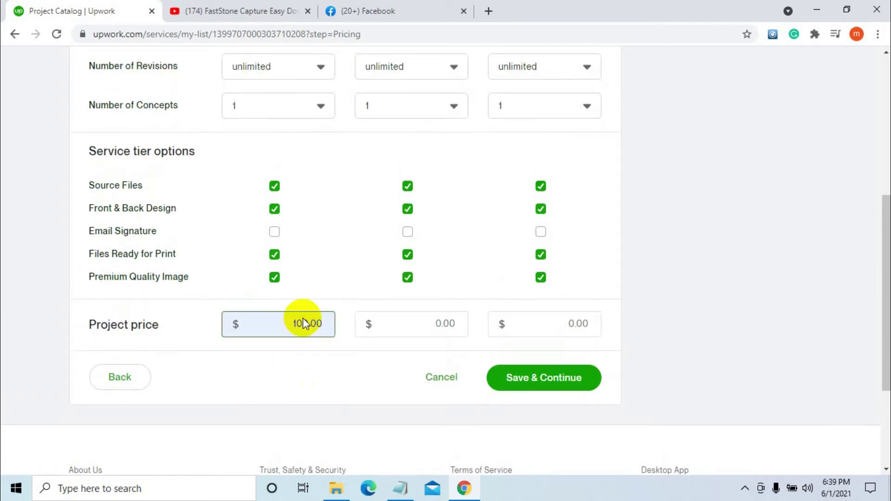
click(312, 365)
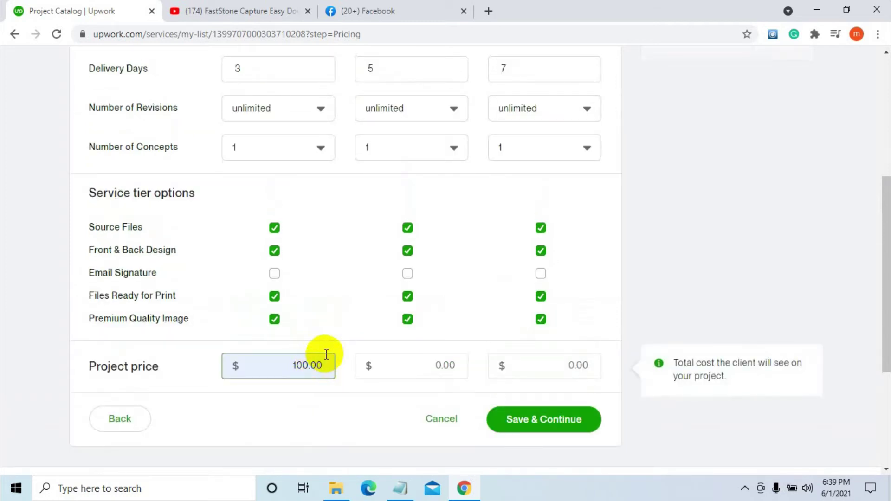
key(BackSpace)
key(Delete)
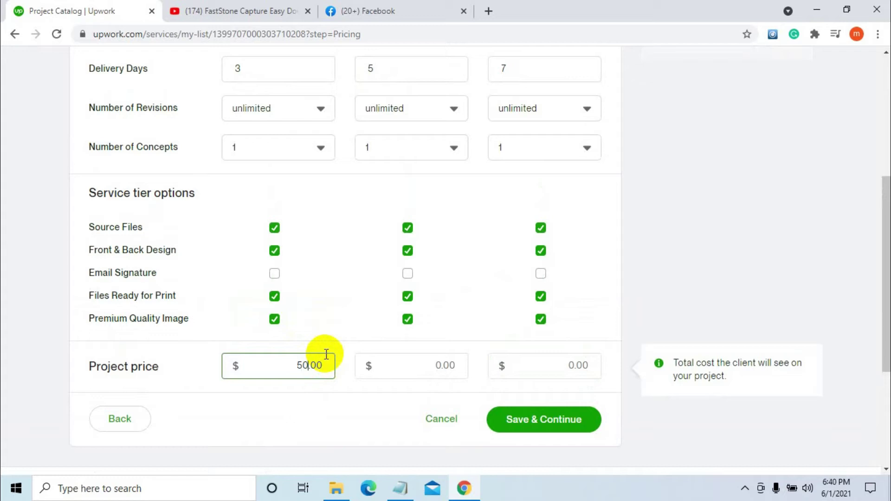
Step: Set the project price to $100 for the Standard tier and $150 for the Advanced tier
click(434, 365)
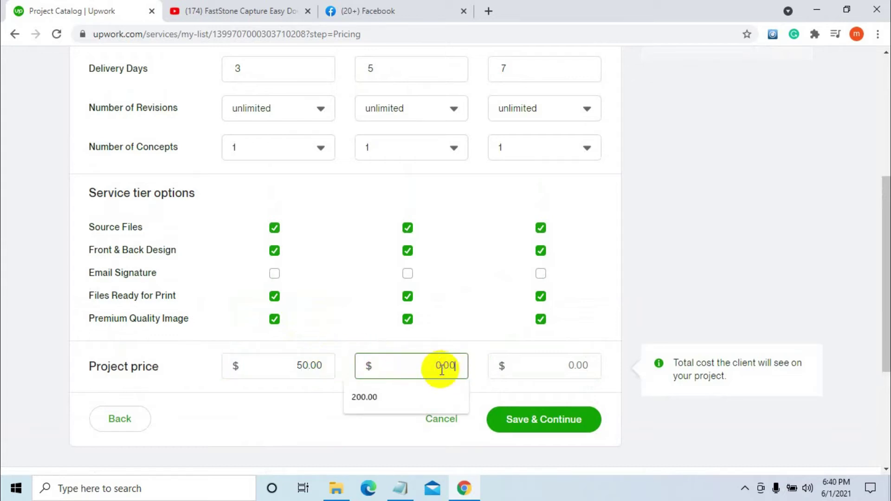
text(100)
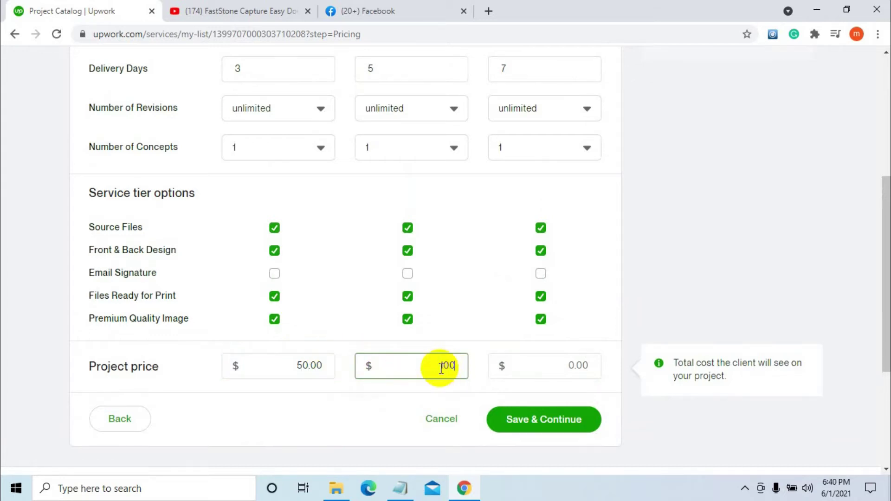
click(575, 365)
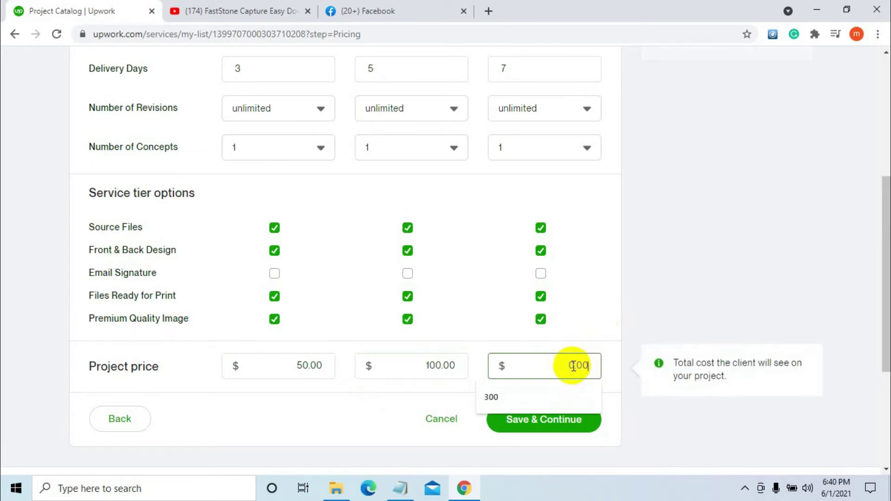
text(150)
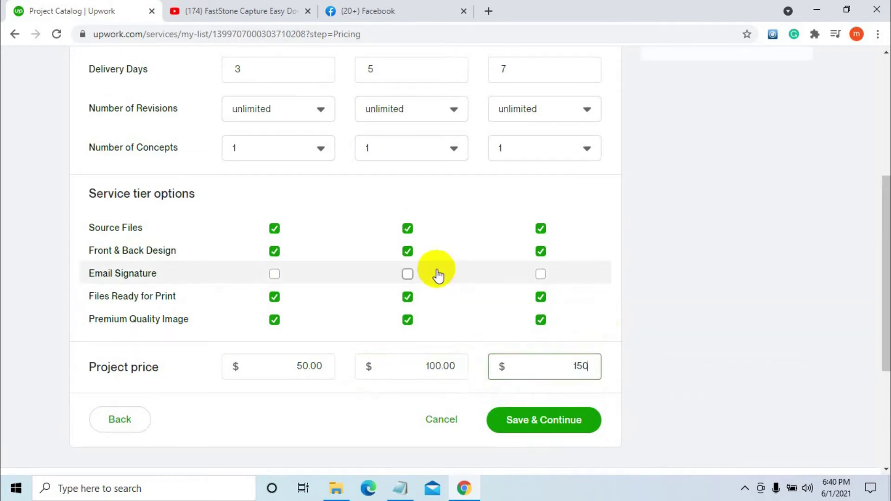
Step: Set the number of concepts to 2 for the Standard tier and 3 for the Advanced tier
scroll(436, 241, up, 3)
click(400, 288)
click(452, 320)
click(543, 277)
click(533, 337)
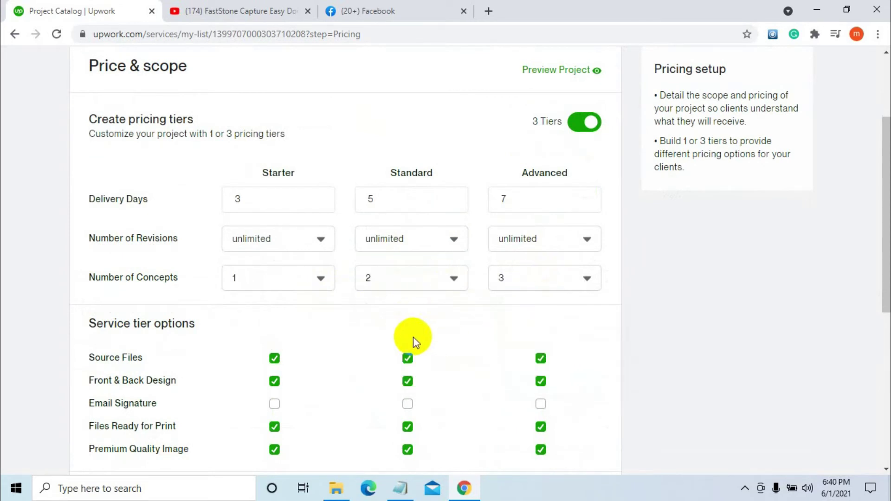
Step: Review the completed pricing tiers, save them and continue to the project's image gallery
scroll(411, 342, down, 3)
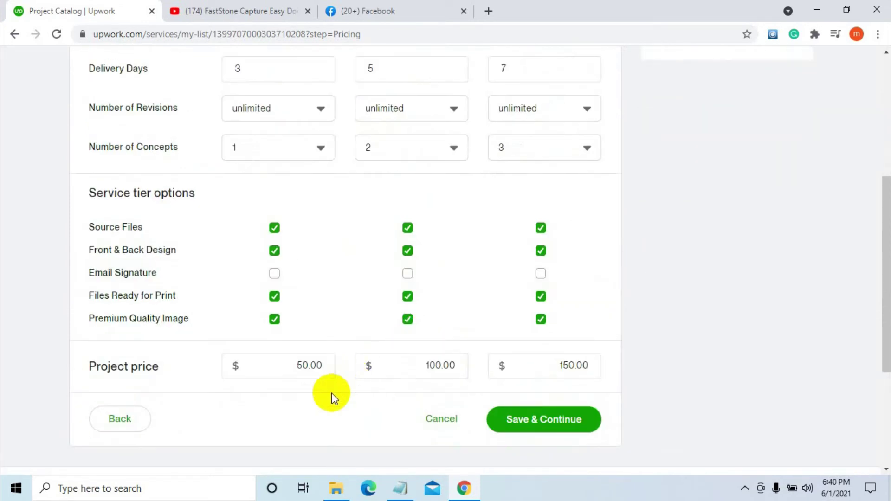
scroll(332, 393, up, 3)
scroll(332, 394, down, 7)
click(532, 231)
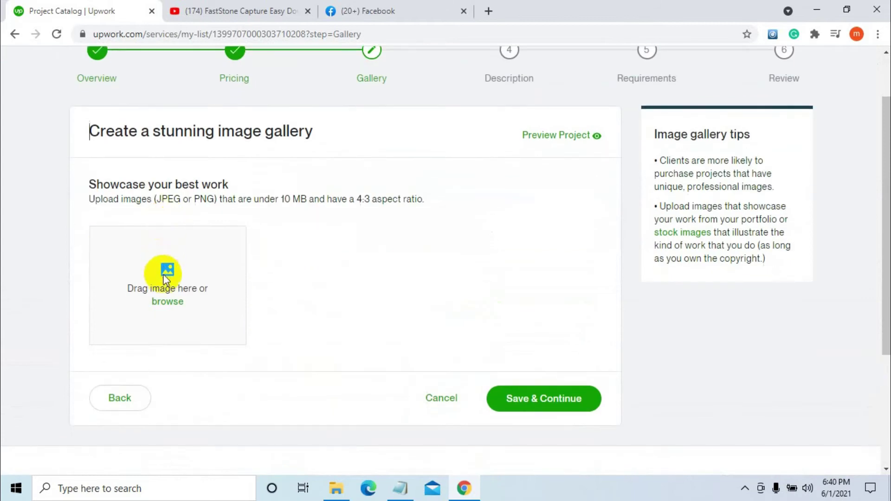
Step: Choose the black-on-green business card, business card,,cicle, business card1 and do-credit-card-style-business-card-design images from the portfolio folder for upload
click(167, 304)
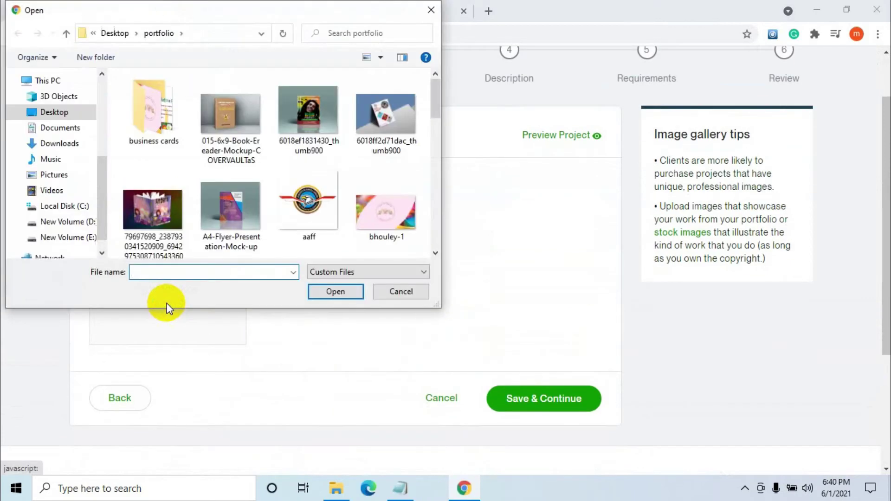
scroll(192, 228, down, 1)
scroll(192, 229, down, 1)
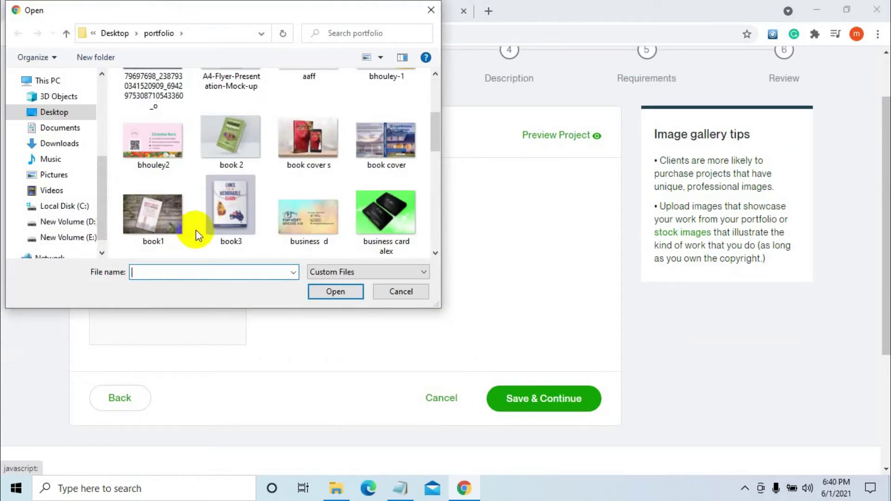
click(389, 224)
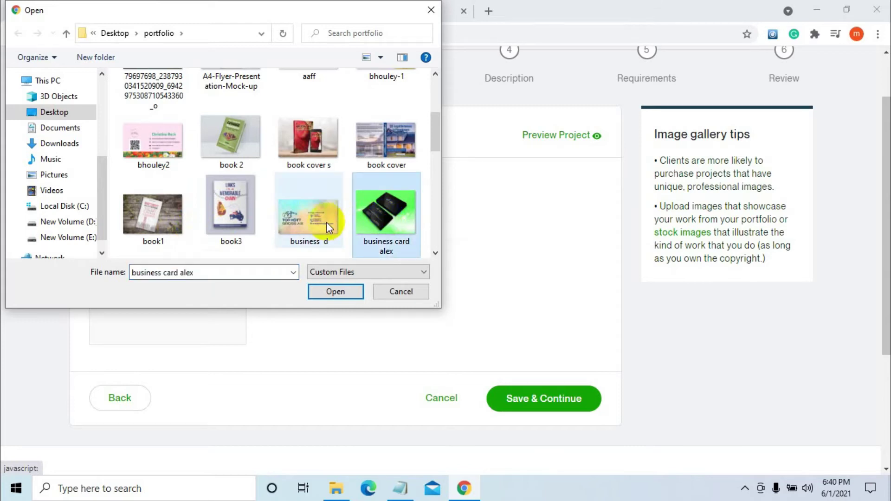
scroll(283, 213, down, 2)
click(231, 213)
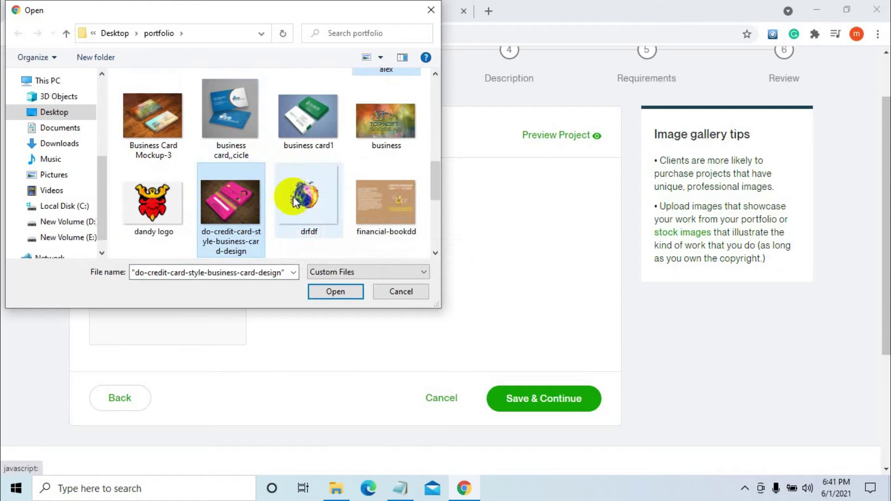
ctrl+click(305, 145)
ctrl+click(255, 142)
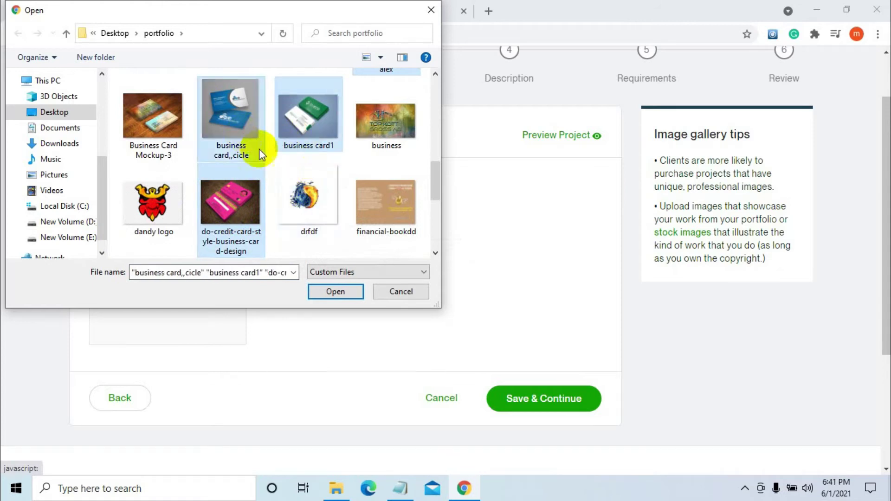
scroll(290, 168, up, 1)
scroll(291, 169, down, 3)
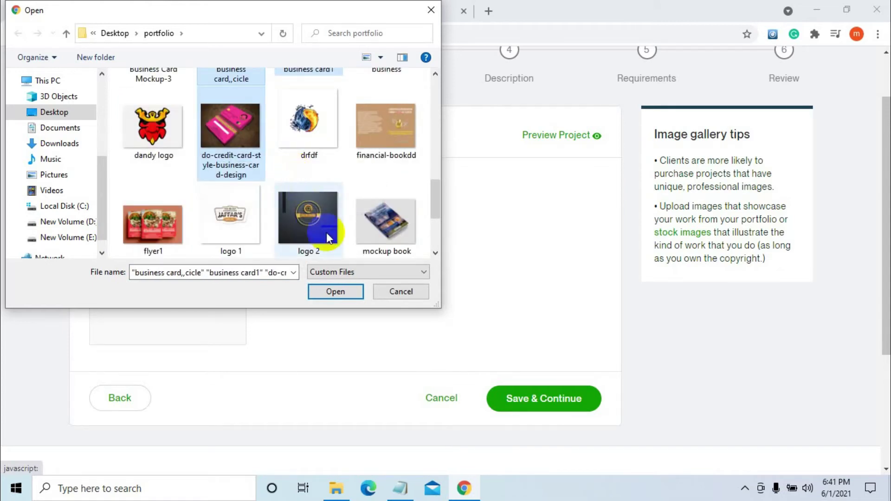
scroll(326, 232, down, 1)
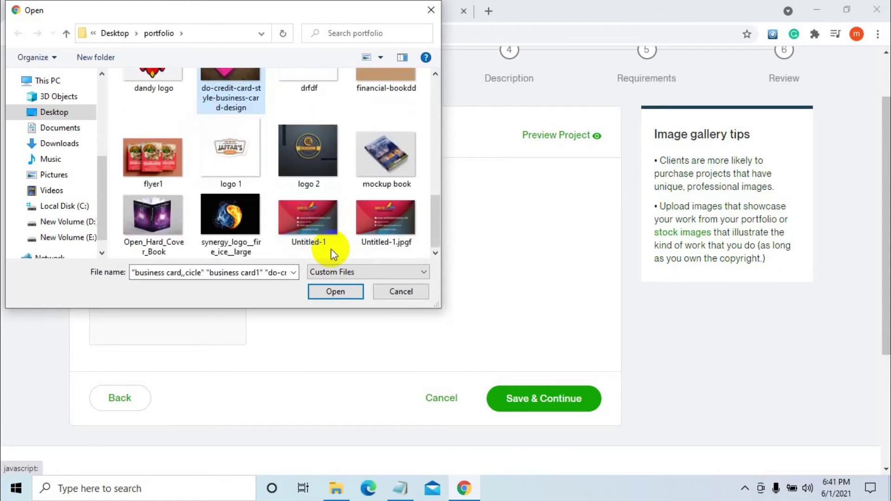
click(335, 292)
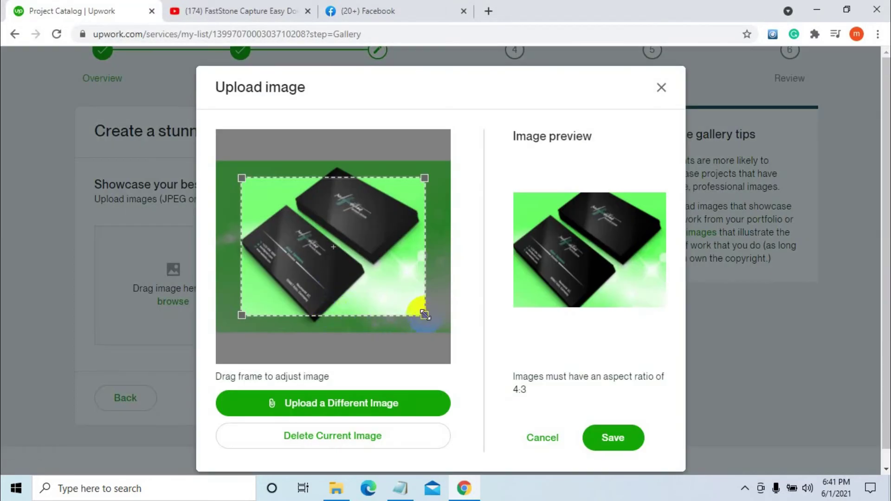
Step: Enlarge the crop frame to cover almost the whole black business card image and save it to the gallery
drag(424, 315, 459, 342)
drag(241, 178, 214, 160)
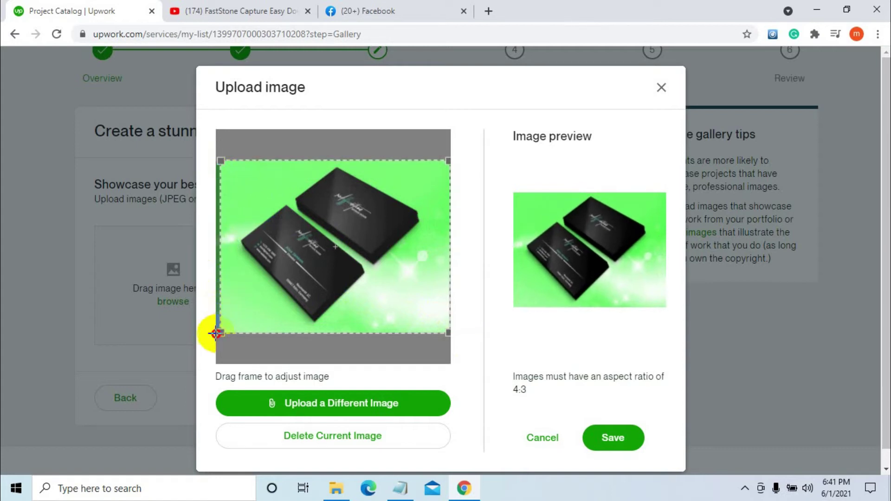
drag(260, 289, 293, 318)
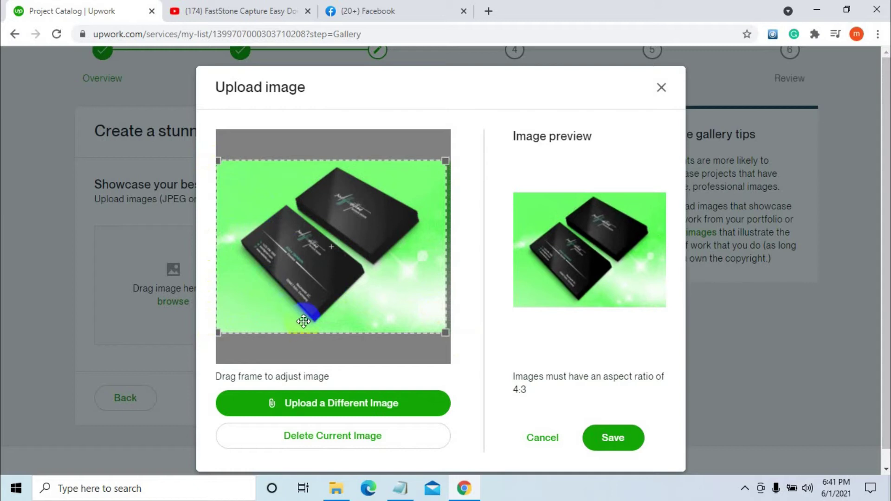
click(611, 436)
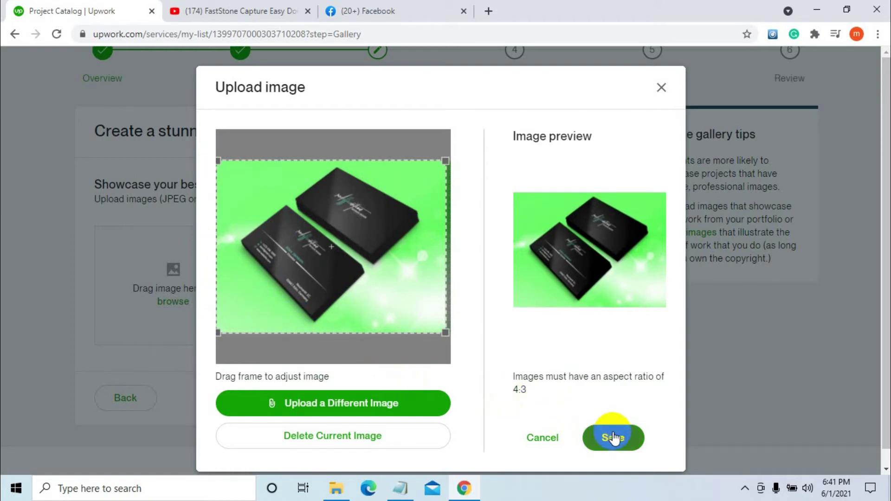
click(613, 436)
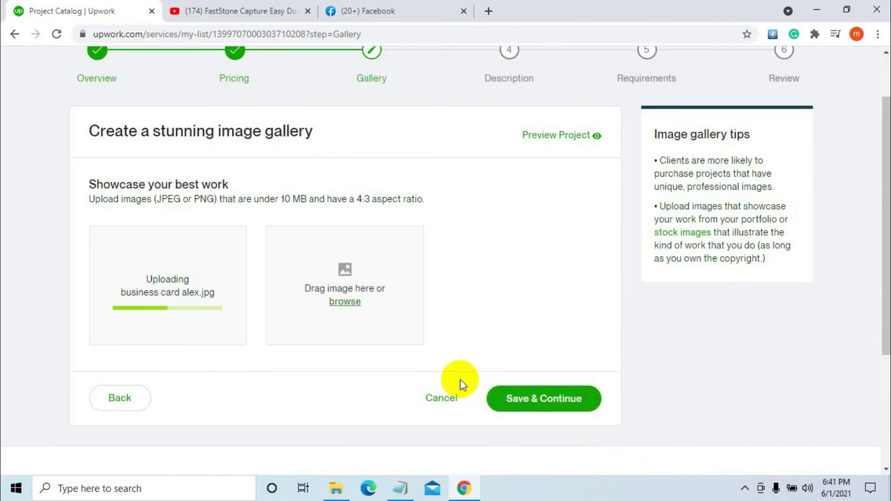
Step: Choose the business card1 image from the portfolio folder for the second gallery slot
scroll(366, 379, down, 4)
scroll(366, 380, up, 5)
scroll(366, 380, down, 1)
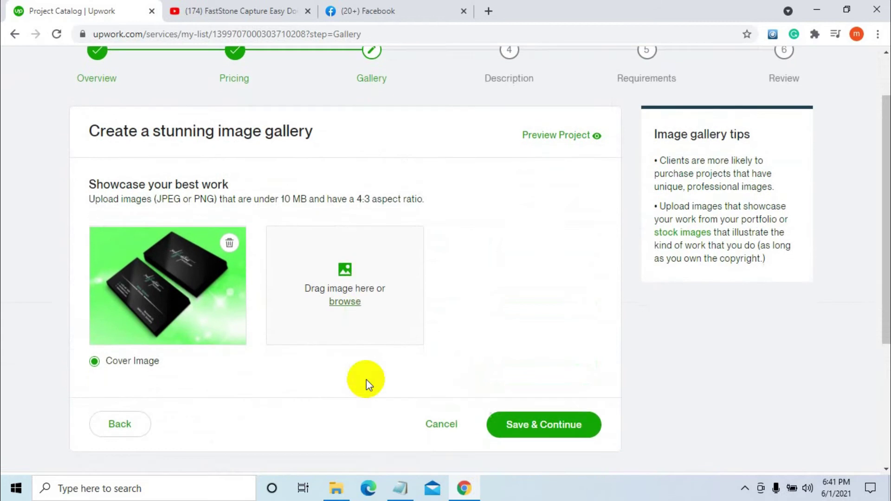
click(339, 299)
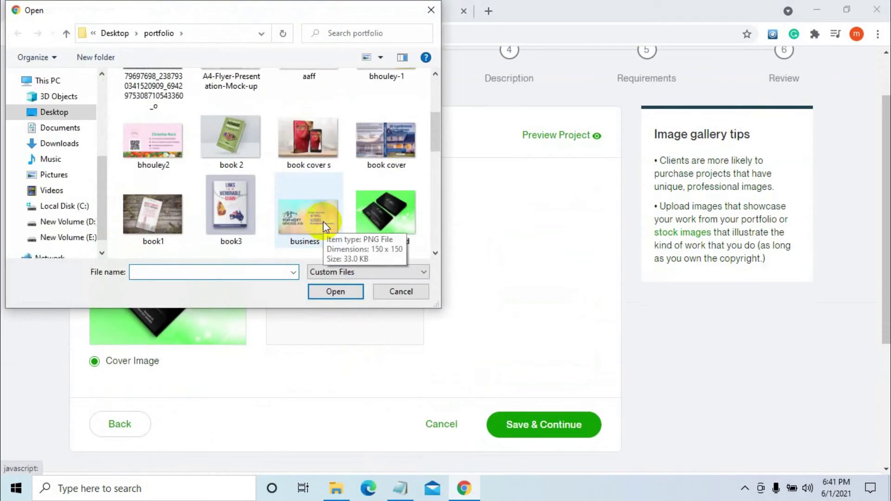
scroll(323, 221, down, 1)
double_click(309, 218)
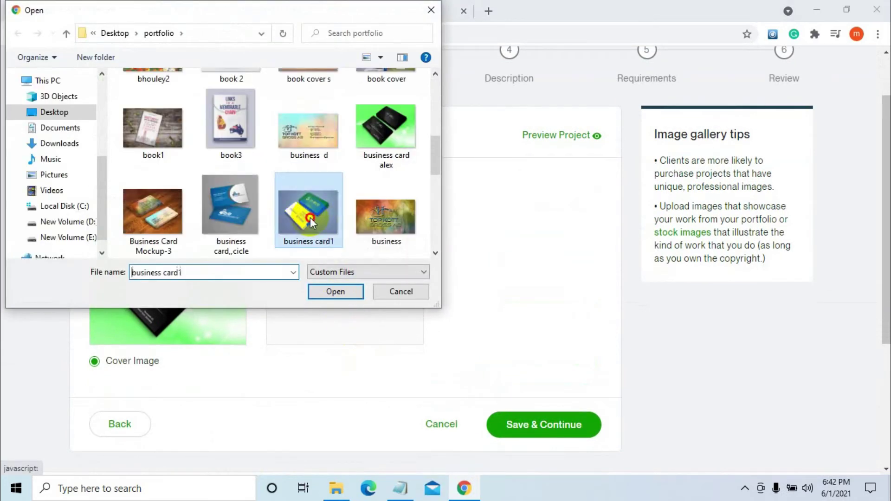
Step: Enlarge the crop frame over the green and white business card image and save it to the gallery
drag(424, 315, 448, 332)
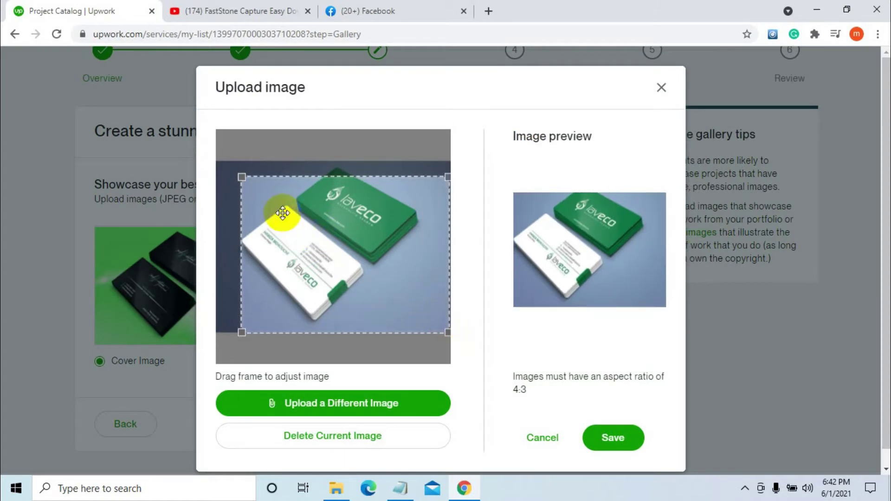
drag(241, 177, 207, 164)
drag(333, 239, 331, 238)
click(615, 443)
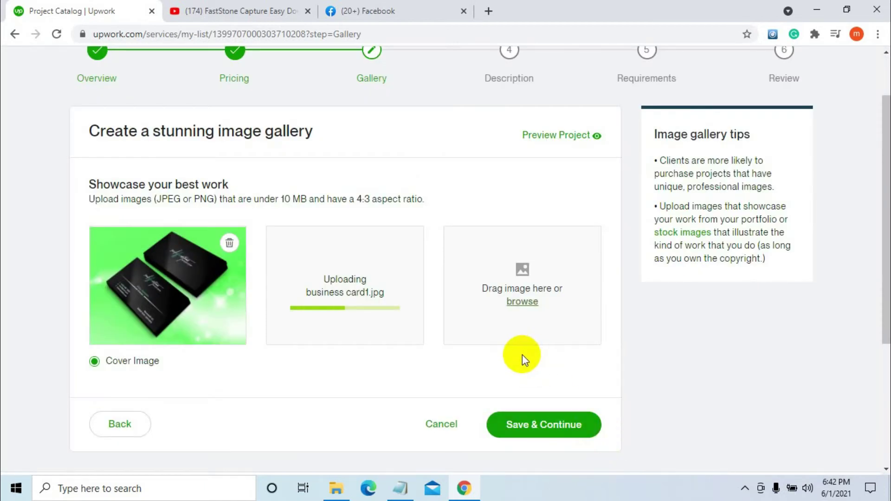
Step: Choose the business card,,cicle image from the portfolio folder for the third gallery slot
click(522, 301)
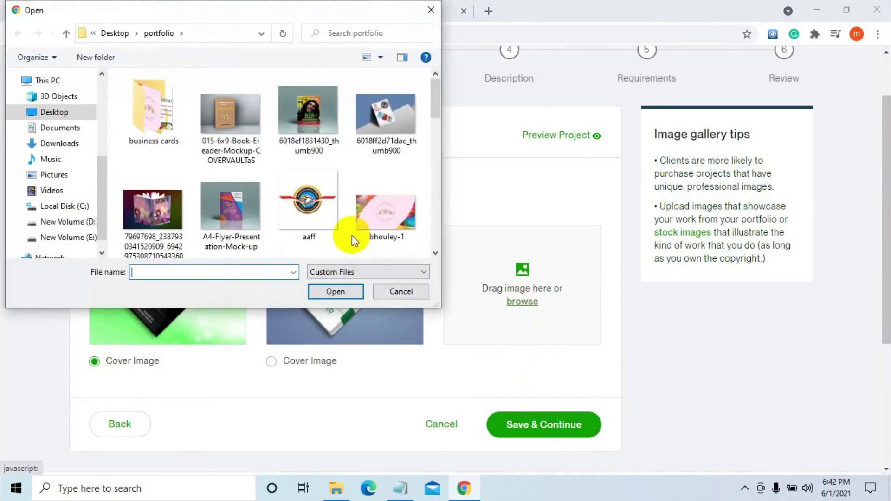
scroll(350, 220, down, 3)
scroll(350, 219, down, 2)
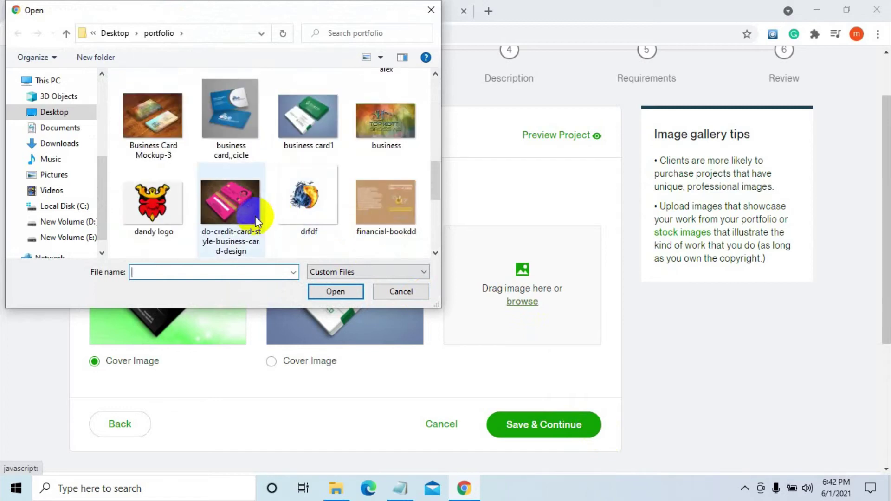
double_click(223, 119)
Step: Enlarge and centre the crop frame around both blue business cards and save the image to the gallery
drag(421, 313, 443, 331)
drag(233, 169, 217, 156)
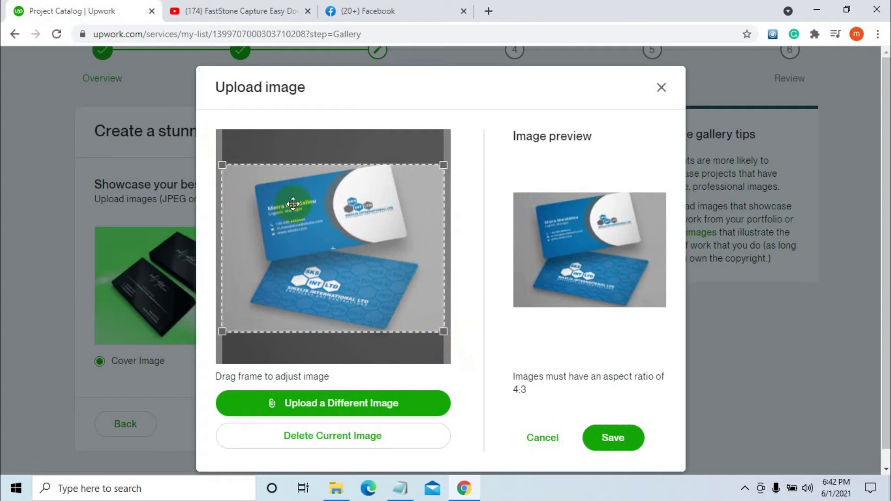
drag(328, 224, 328, 223)
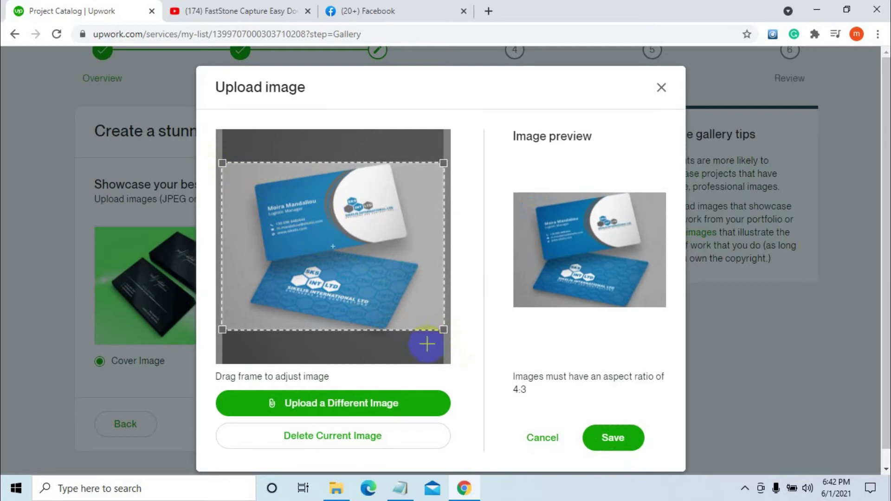
click(601, 439)
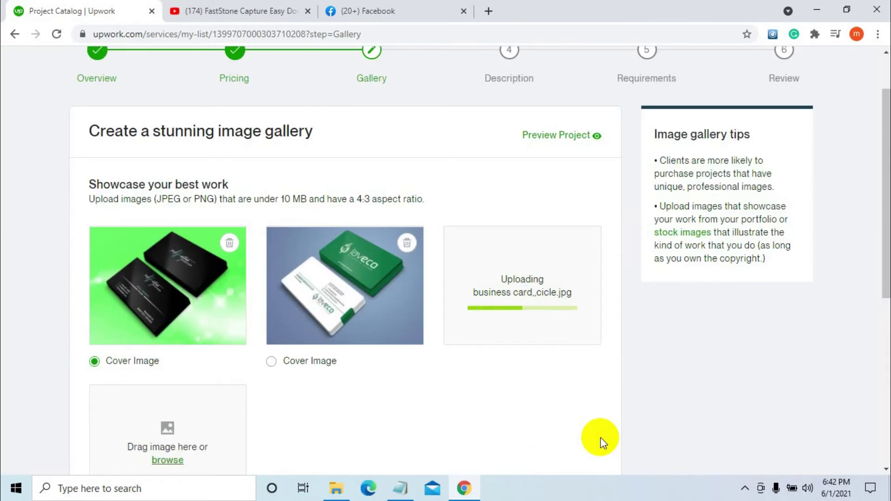
Step: Choose the do-credit-card-style-business-card-design image from the portfolio folder for the fourth gallery slot
scroll(464, 408, down, 3)
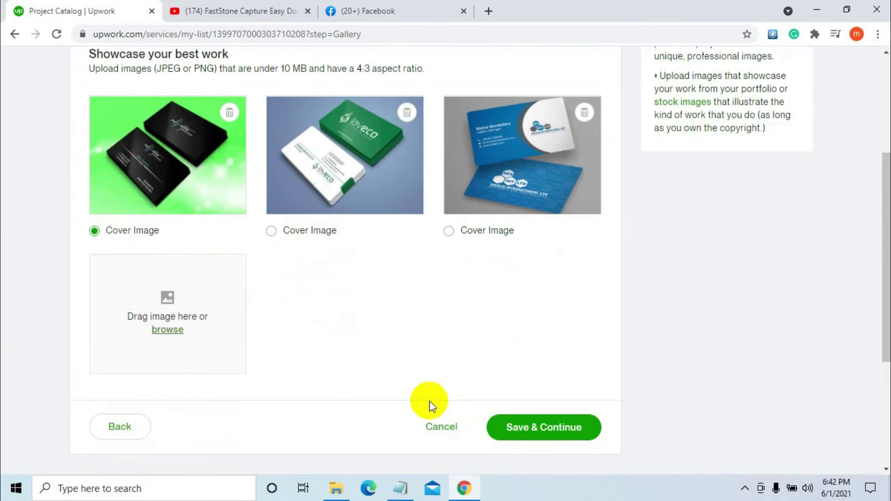
click(163, 331)
scroll(232, 198, down, 5)
double_click(227, 147)
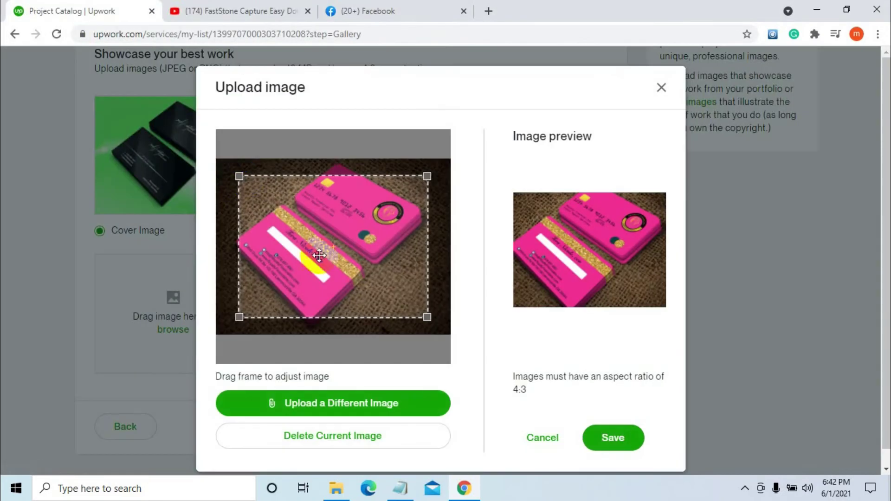
Step: Enlarge the crop frame to cover the whole pink business card image and save it to the gallery
drag(429, 319, 451, 338)
drag(314, 197, 312, 189)
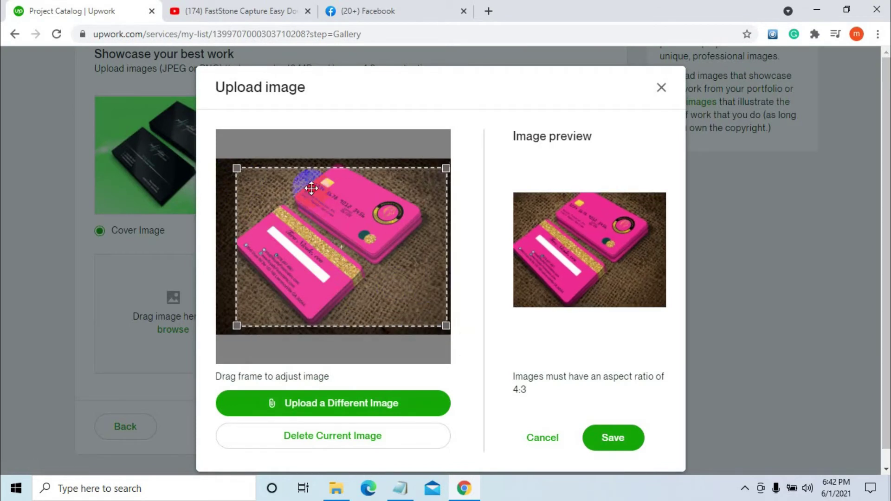
drag(236, 168, 207, 159)
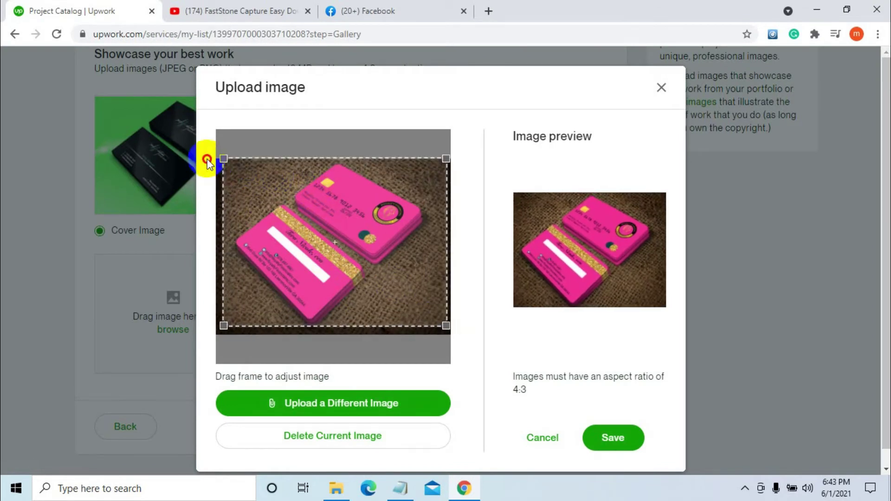
drag(371, 253, 363, 255)
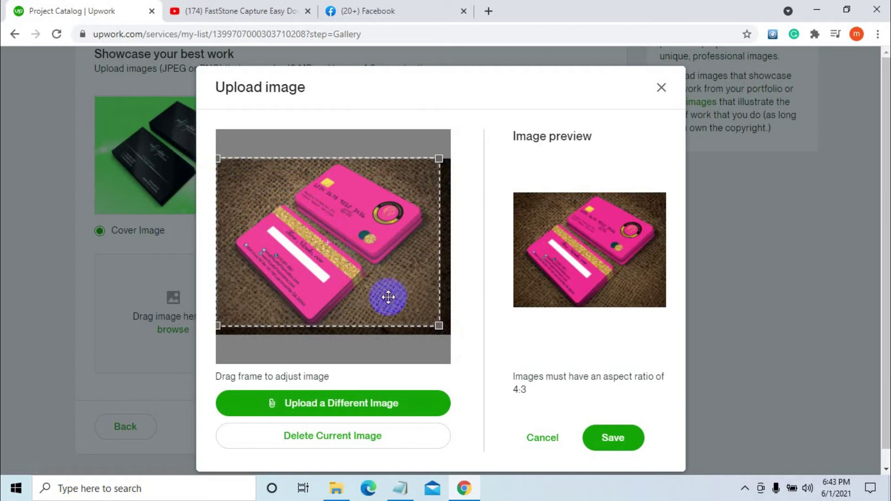
drag(438, 326, 451, 334)
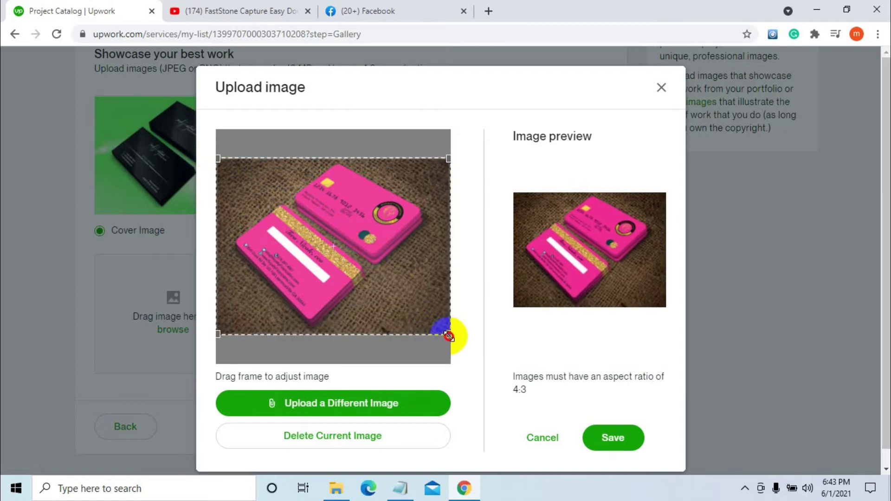
click(606, 437)
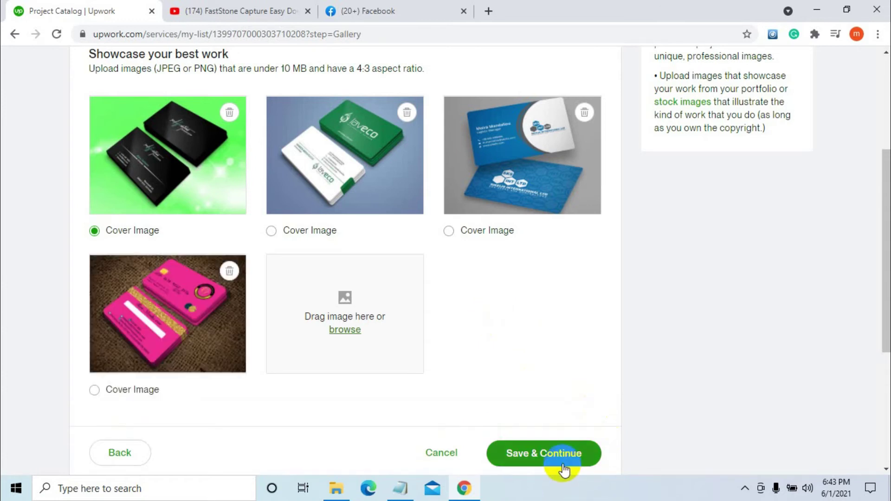
Step: Save the image gallery, continue to the project description page and look over its summary, steps and FAQ sections
click(561, 433)
scroll(396, 298, down, 3)
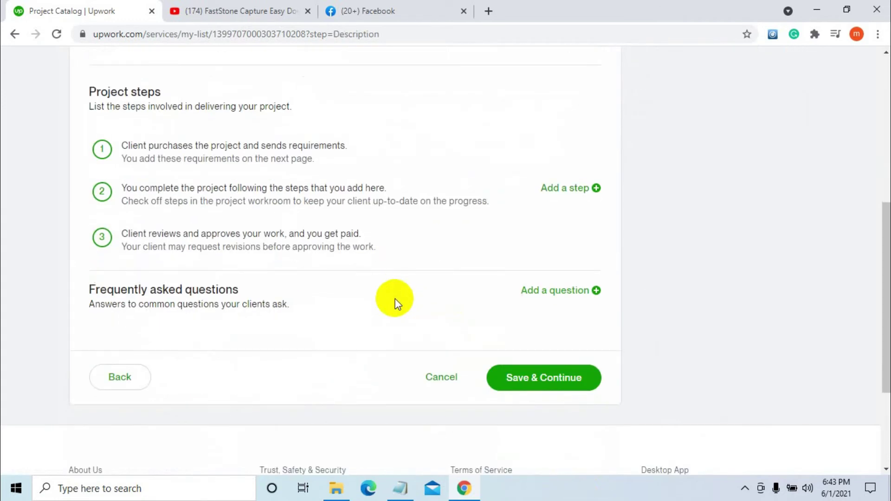
scroll(229, 179, up, 3)
scroll(229, 176, down, 1)
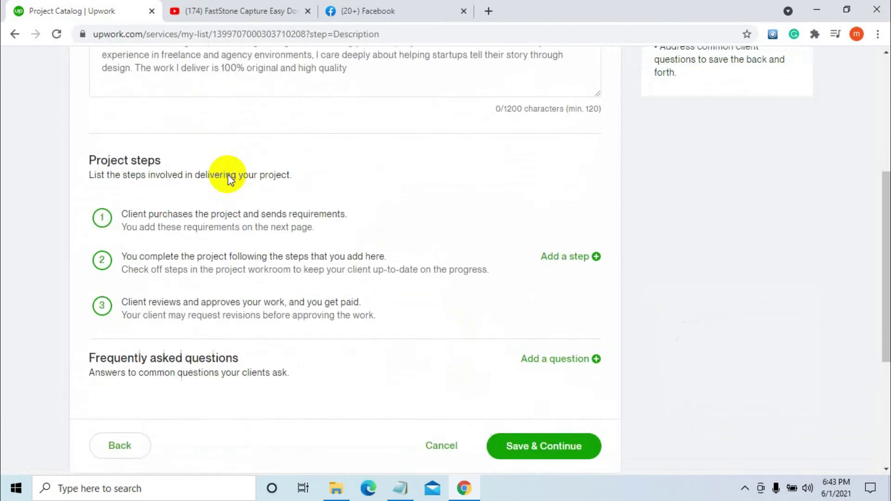
scroll(230, 179, up, 4)
scroll(228, 174, down, 2)
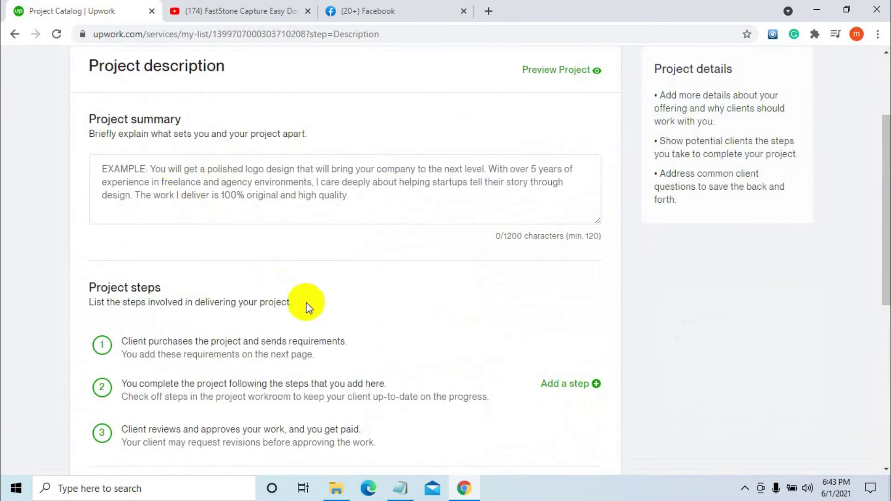
Step: Copy the entire business card service text from Notepad and paste it into the project summary in Chrome
click(402, 490)
drag(5, 34, 207, 259)
right_click(55, 147)
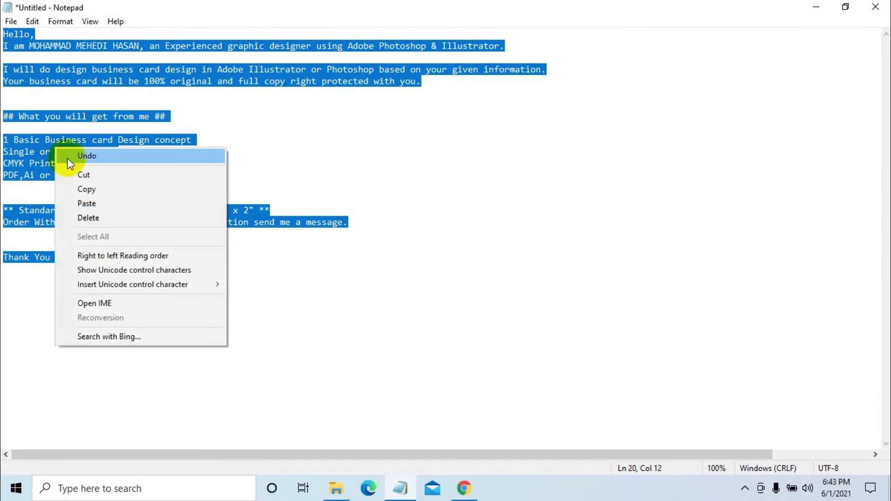
click(88, 189)
click(464, 488)
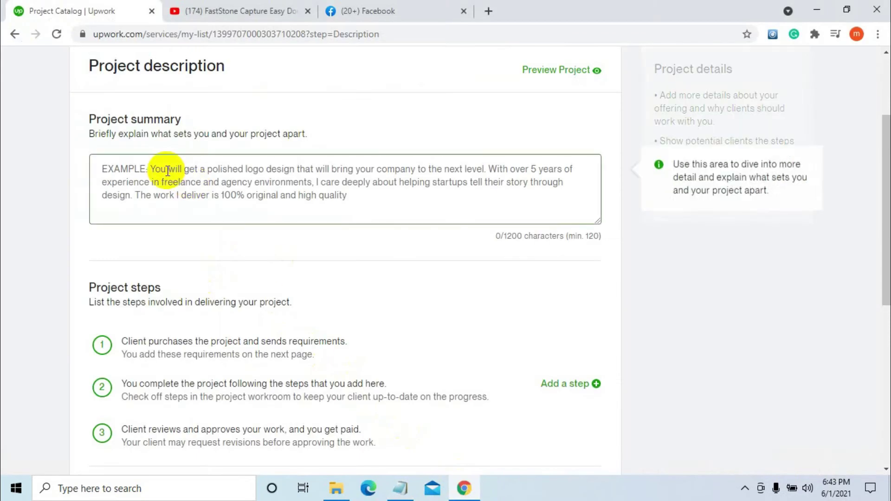
click(126, 165)
key(ctrl+v)
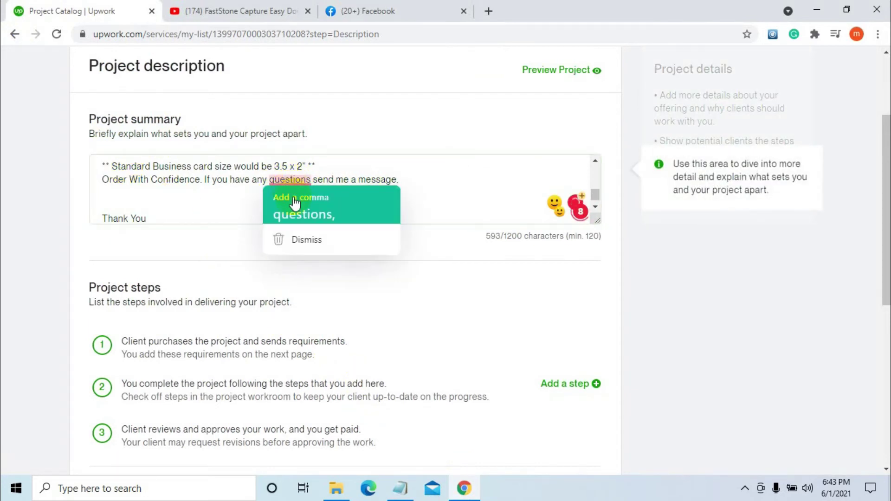
Step: Try to apply Grammarly's suggested replacement "and" for "an" in the summary's introduction
scroll(287, 185, up, 5)
mouse_move(260, 182)
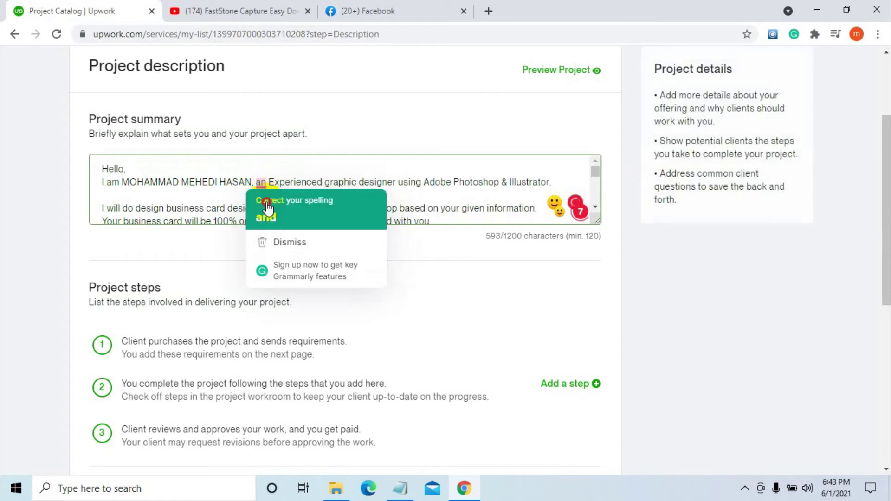
click(266, 204)
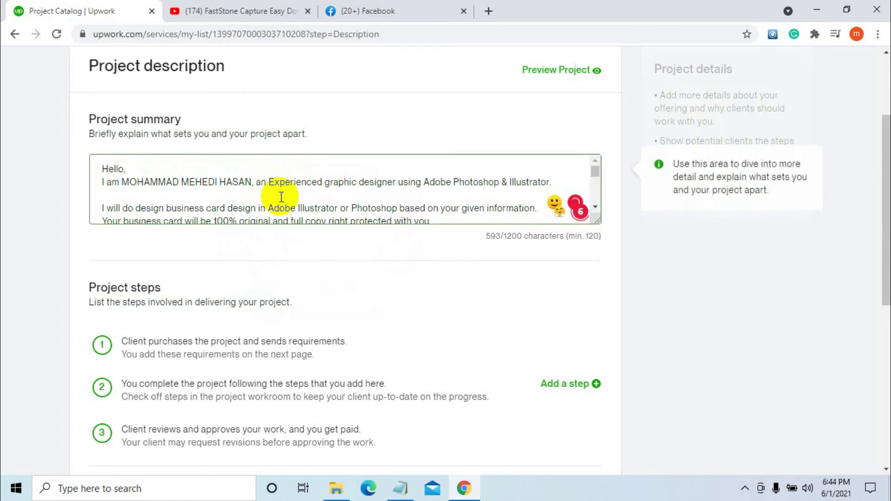
Step: Apply the Grammarly corrections "copyright" and "Double-sided" in the project summary
scroll(326, 188, down, 1)
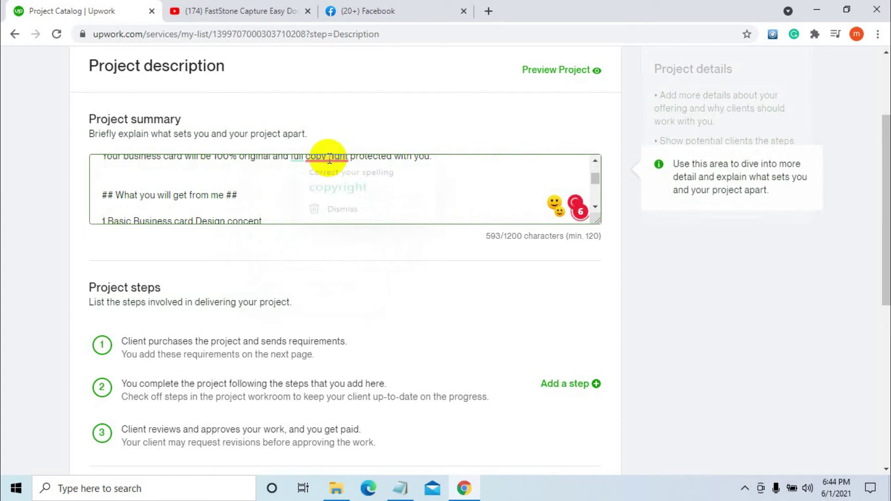
click(362, 190)
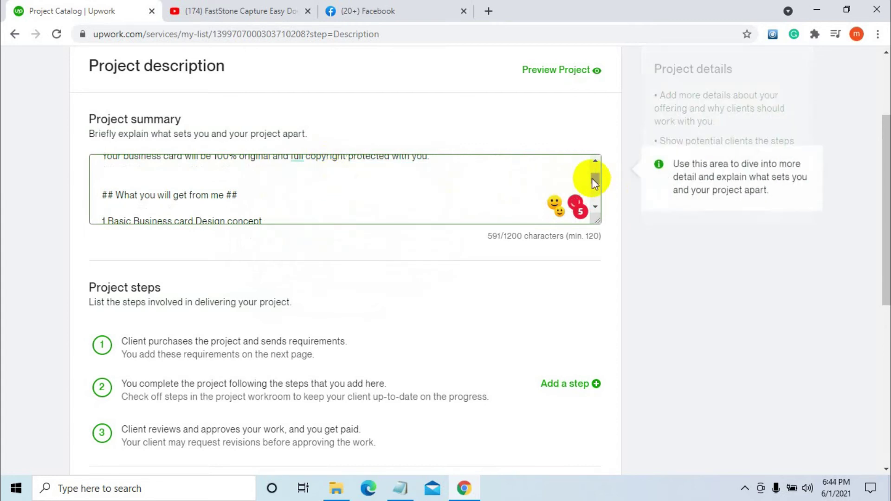
scroll(592, 179, down, 1)
click(170, 190)
click(175, 223)
Step: Apply the Grammarly corrections so the summary's deliverables read "High-Resolution files" and "PDF, Ai, or JPEG file formats"
click(216, 203)
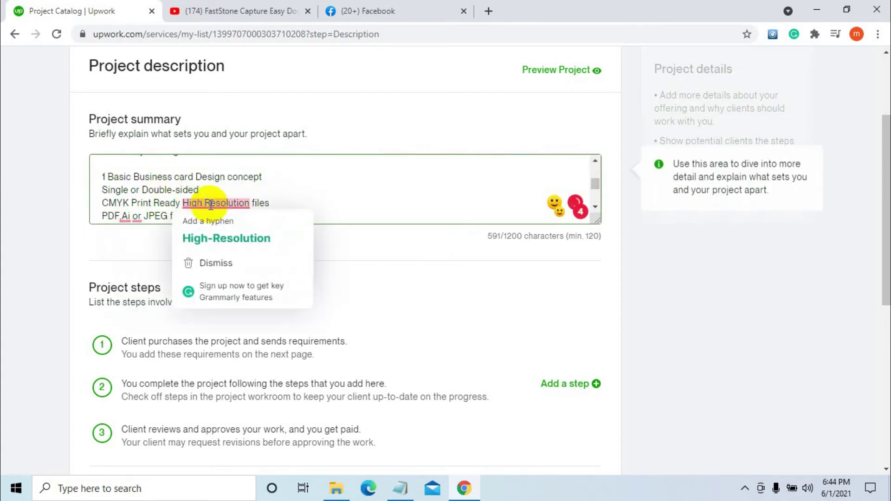
click(238, 236)
click(128, 218)
click(130, 250)
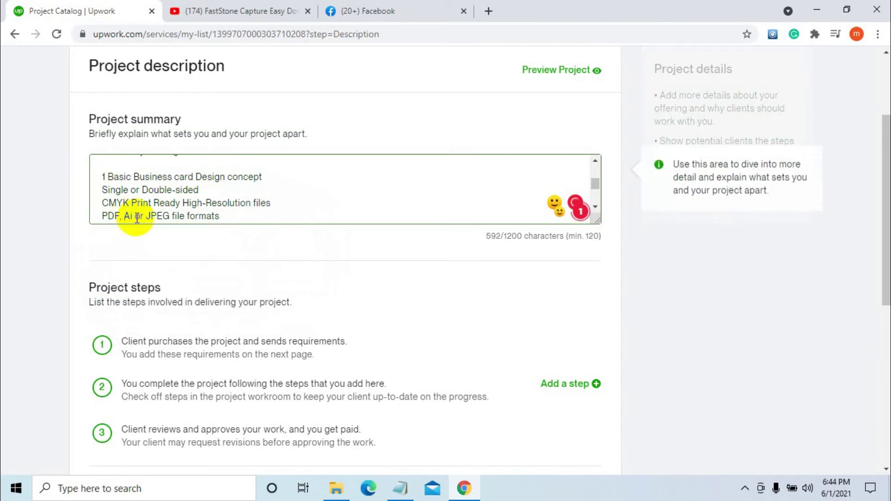
mouse_move(593, 181)
mouse_down()
mouse_move(594, 199)
mouse_move(597, 184)
mouse_up()
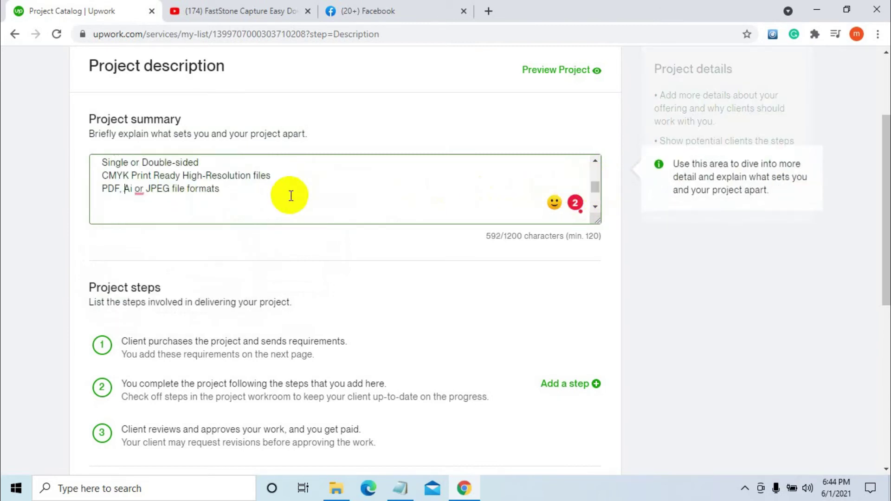
click(139, 189)
click(145, 225)
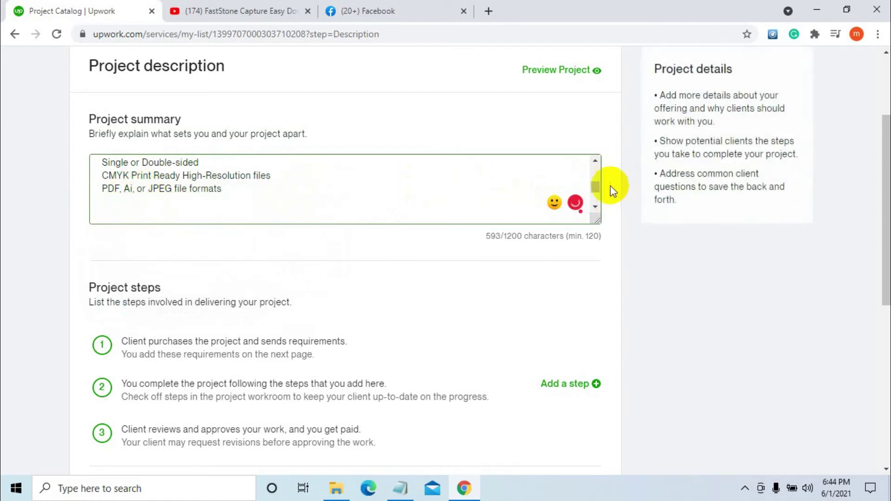
Step: Change the word after "an" in the summary's introduction to lowercase "experienced"
scroll(596, 182, up, 5)
click(260, 181)
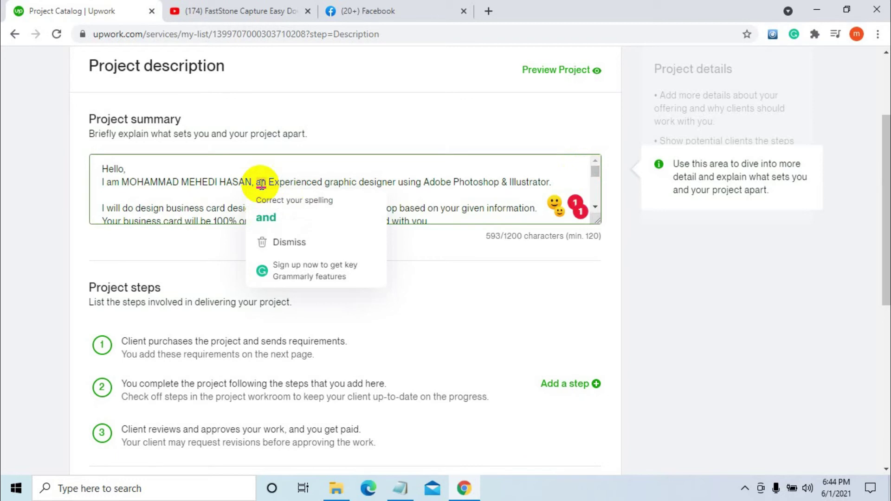
key(BackSpace)
text(e)
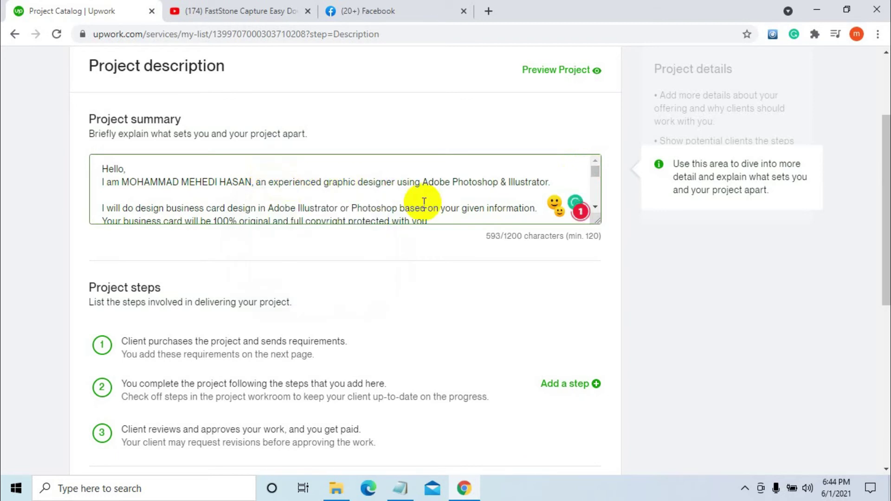
Step: Review the end of the summary and the project steps section, and try to save the description page
drag(593, 171, 342, 287)
scroll(341, 288, down, 1)
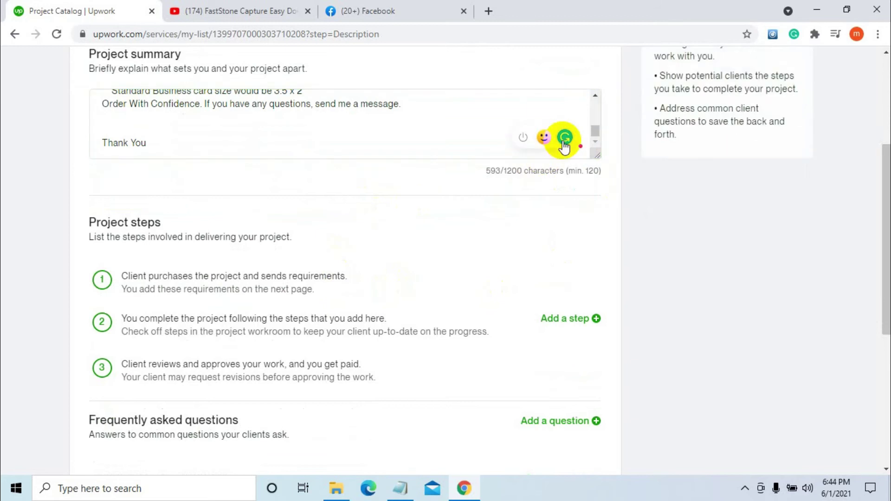
scroll(318, 224, down, 2)
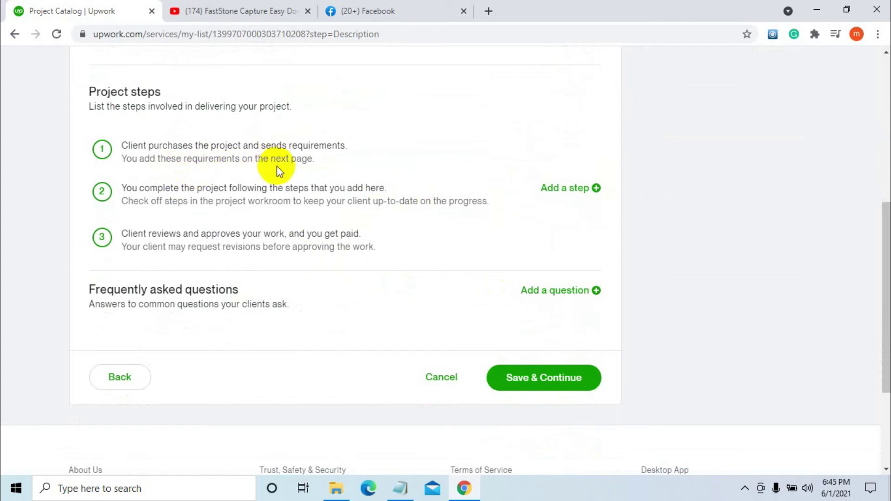
scroll(278, 173, down, 1)
mouse_move(204, 133)
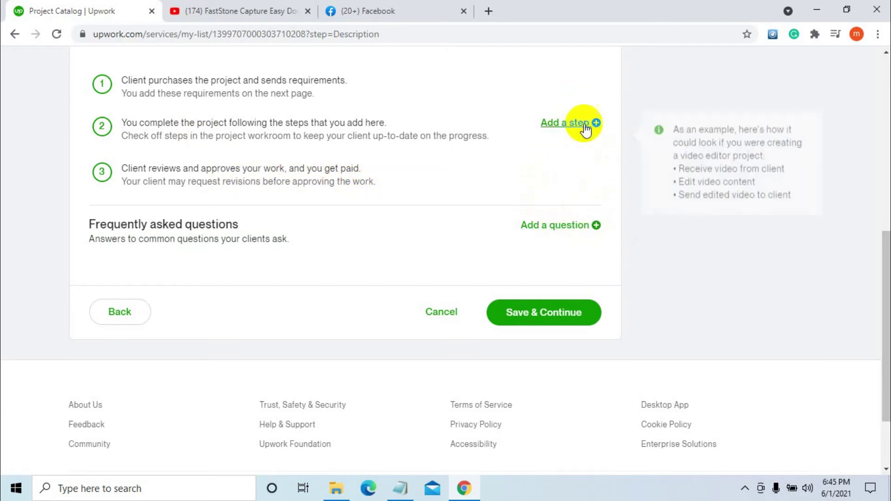
click(534, 314)
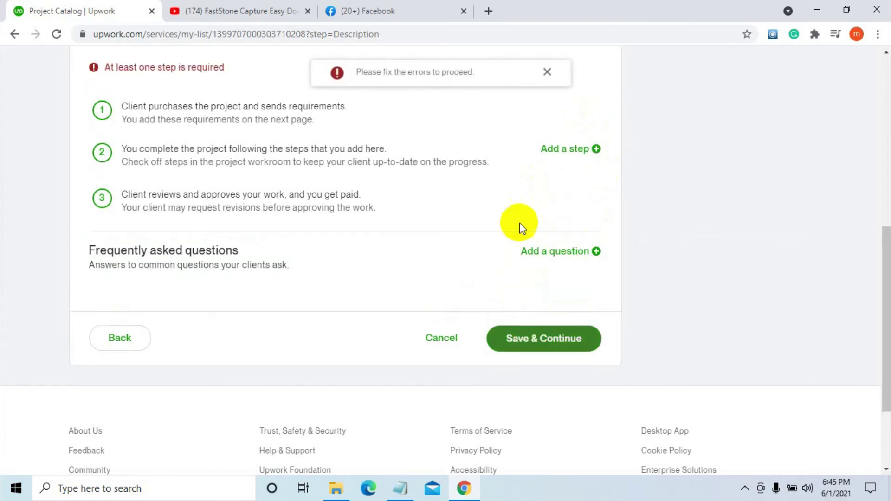
Step: Draft a project step named "information" with the description "Send your all contact information and logo, which are related to your business card."
click(592, 150)
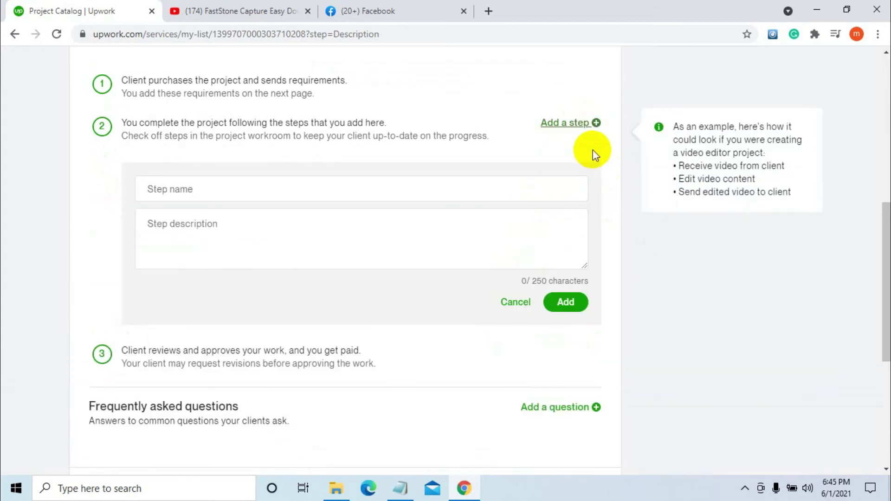
click(168, 188)
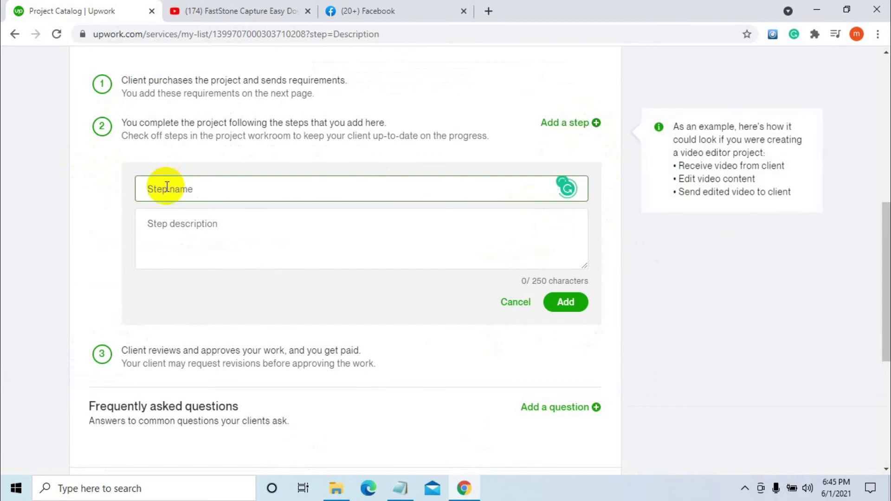
text(information)
click(153, 221)
text(send yo)
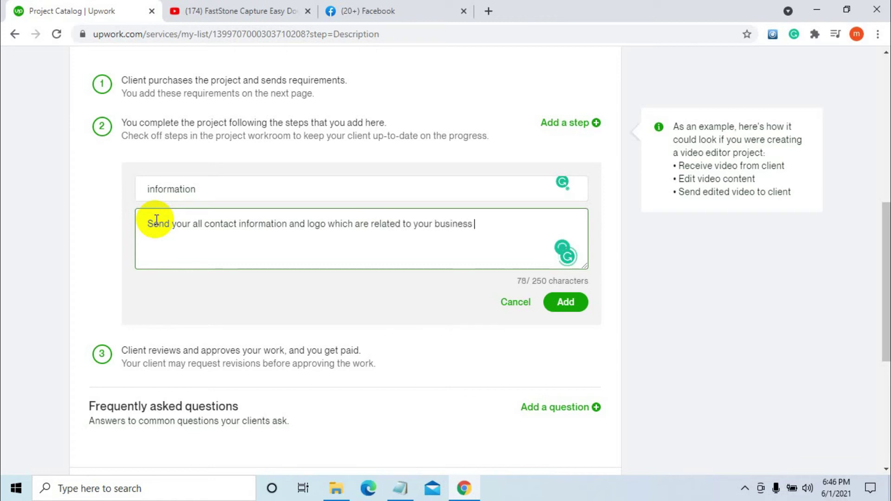
mouse_move(336, 224)
click(349, 256)
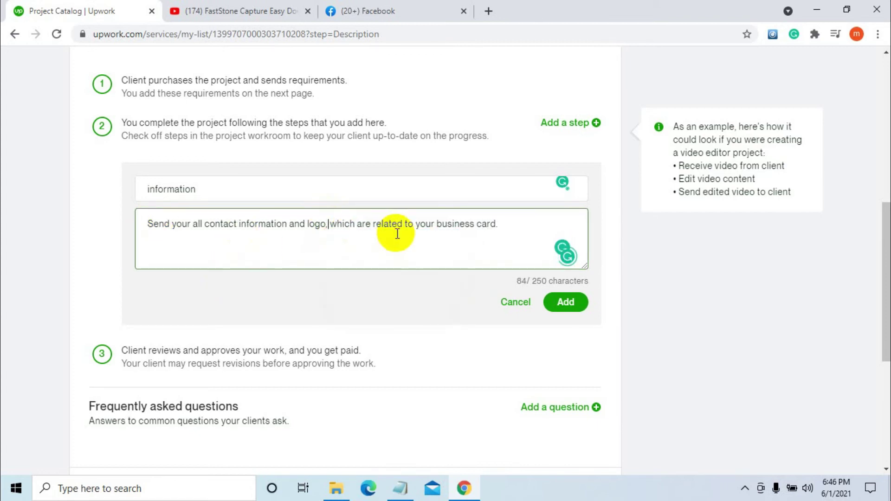
Step: Draft a frequently asked question "Do you know hindi" with the answer "Yes,I know hindi very well"
scroll(397, 234, down, 4)
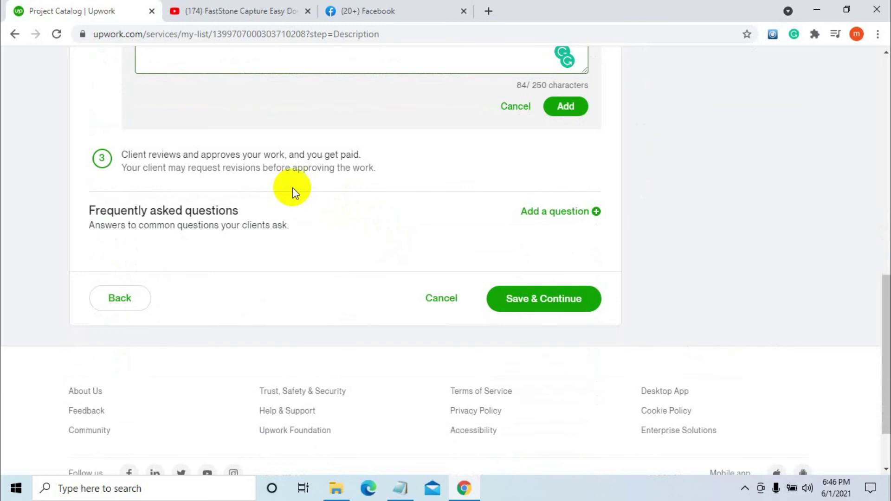
click(592, 212)
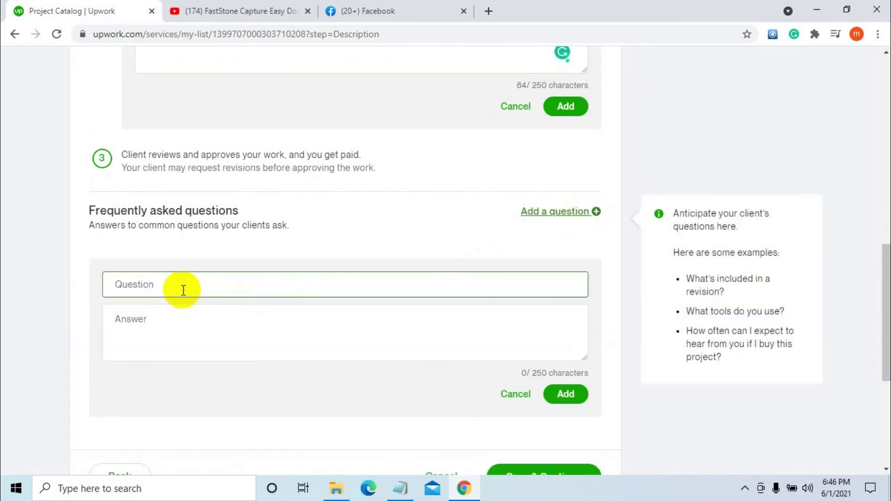
key(Tab)
text(D)
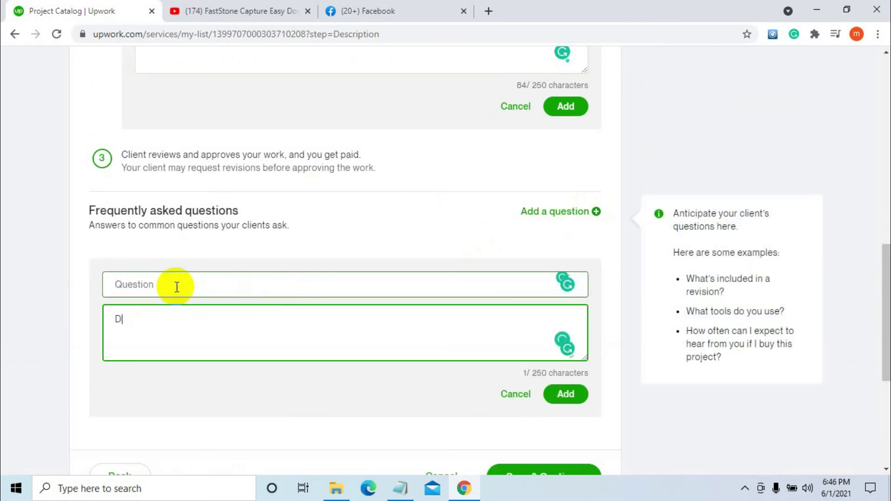
key(BackSpace)
click(176, 286)
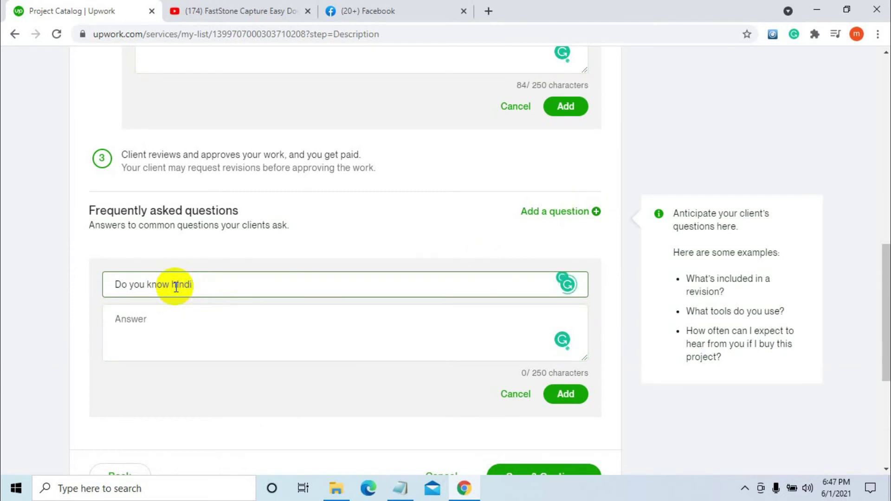
click(157, 314)
text(Yes,I know hindi very well)
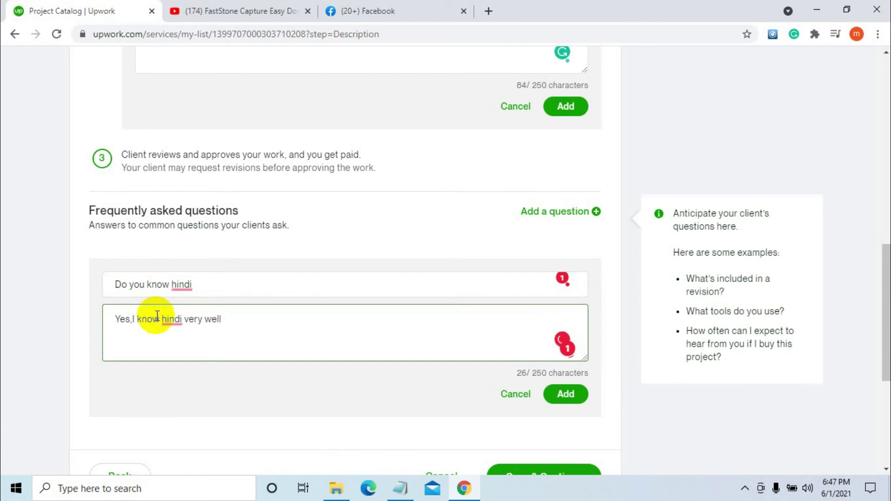
Step: Apply the Grammarly corrections so the question reads "Hindi" and the answer "Yes, I know Hindi very well.", and add the question
click(149, 280)
click(175, 306)
mouse_move(172, 320)
click(173, 342)
mouse_move(127, 322)
click(157, 335)
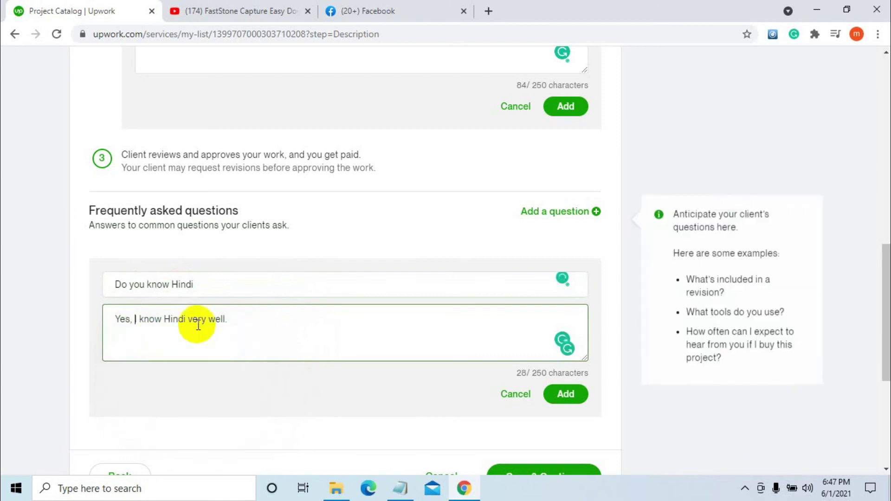
scroll(286, 321, down, 3)
click(564, 267)
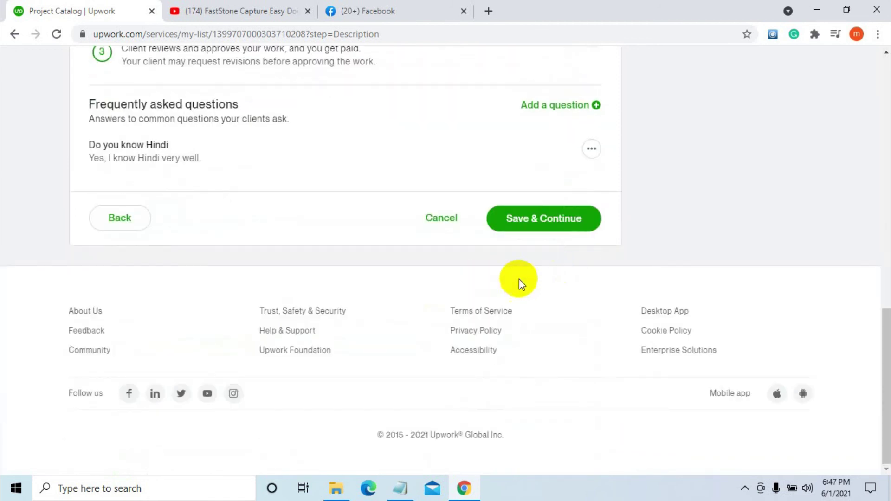
Step: Try to save the description page, and add the drafted "information" step to the project steps
scroll(464, 290, up, 2)
click(521, 348)
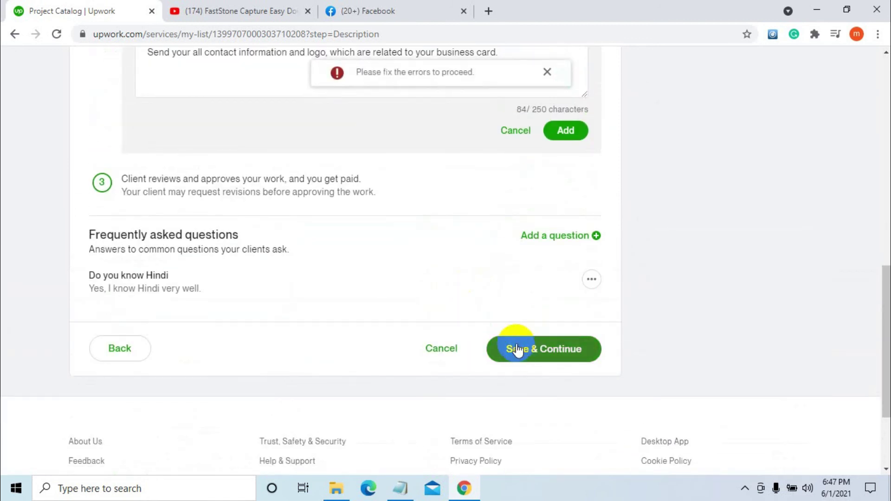
scroll(426, 300, up, 3)
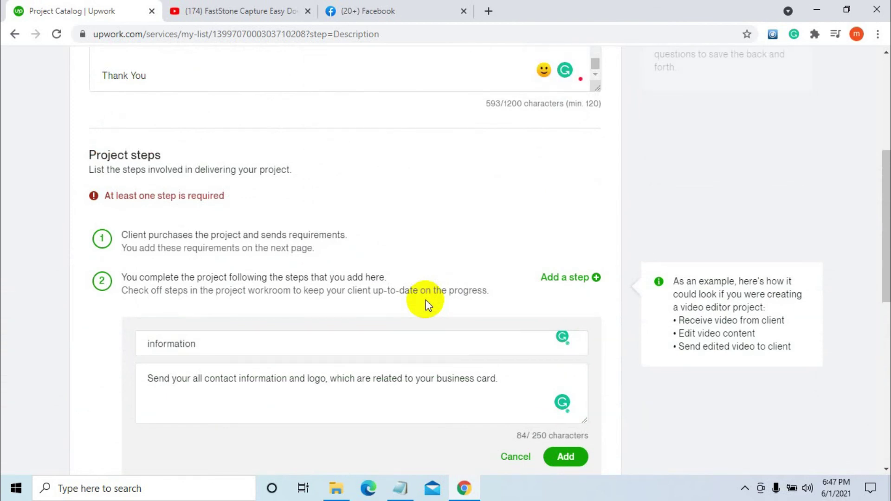
scroll(412, 323, down, 4)
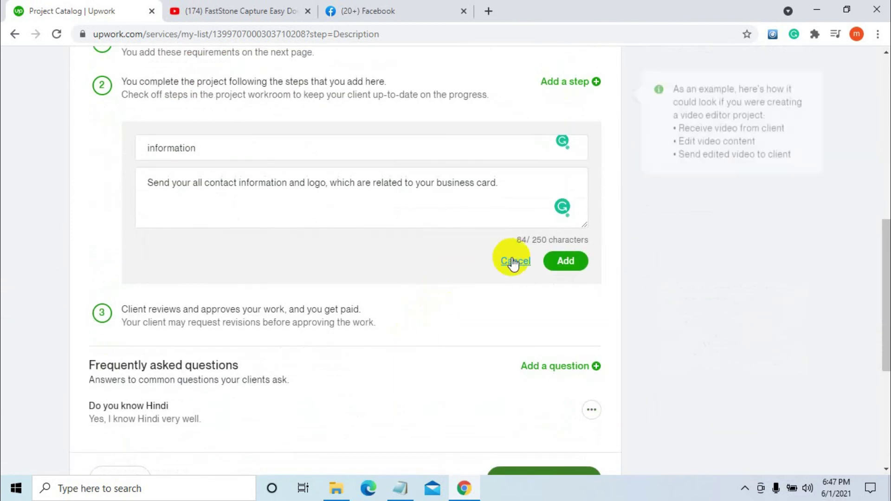
click(567, 262)
Step: Save the description page and continue to the client requirements
scroll(464, 272, up, 2)
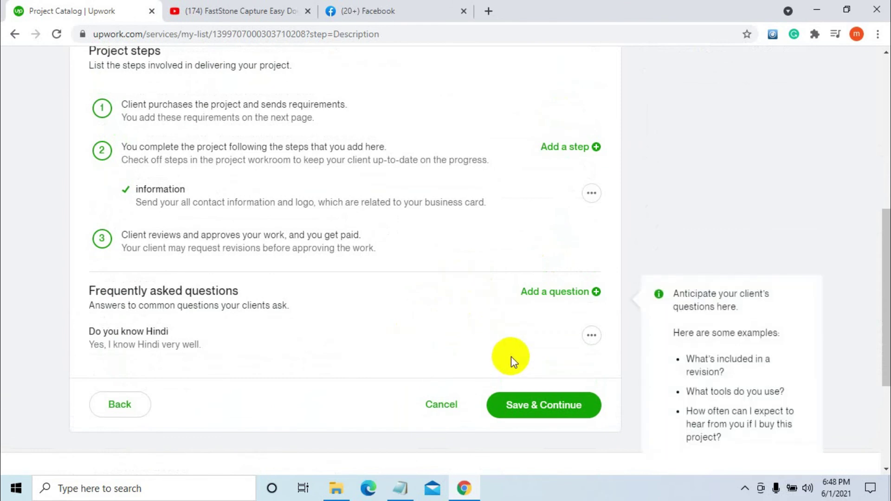
click(527, 405)
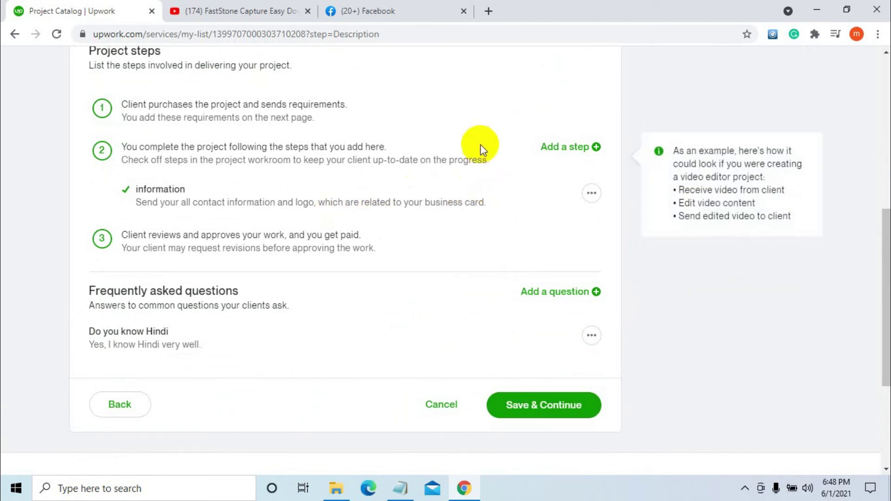
click(544, 403)
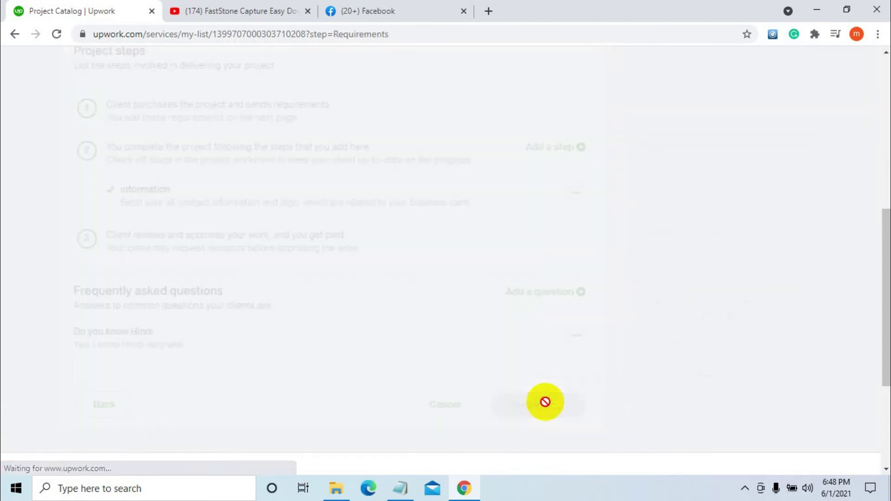
scroll(299, 147, up, 3)
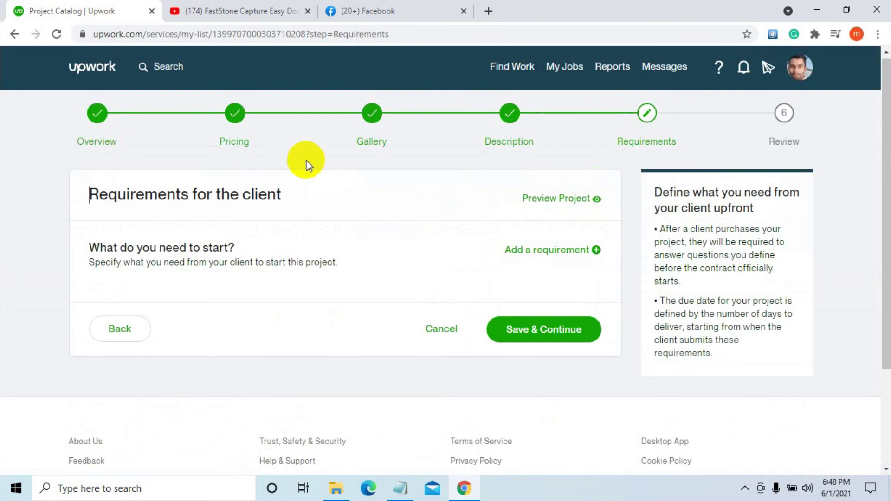
Step: Add a free-text client requirement reading "If you need a specific size, let me know and send me all data."
scroll(305, 161, down, 2)
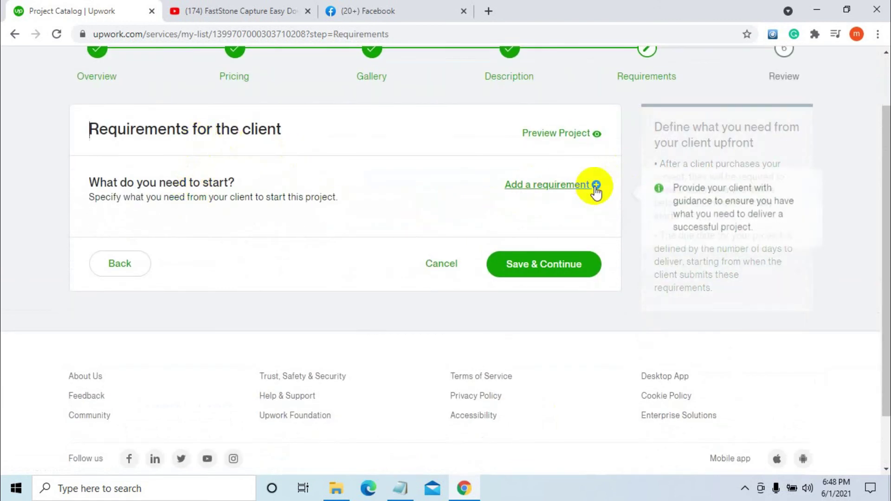
click(595, 187)
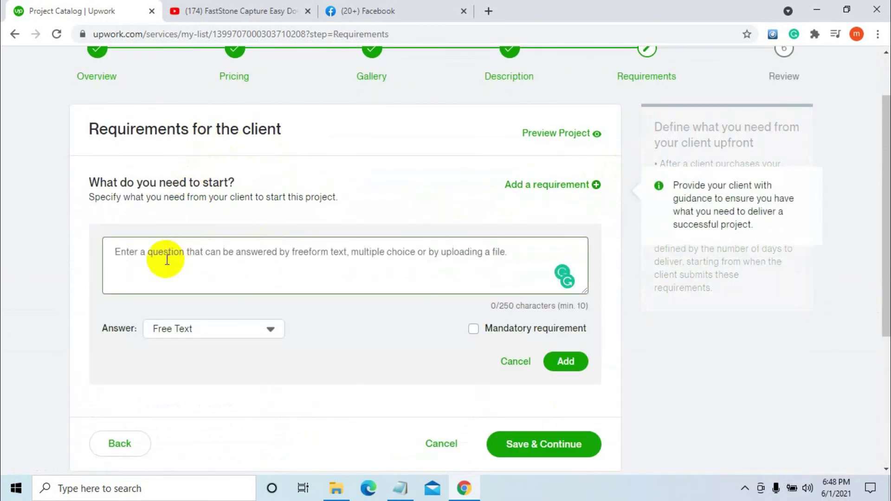
text(if you need a specific size, let me know a)
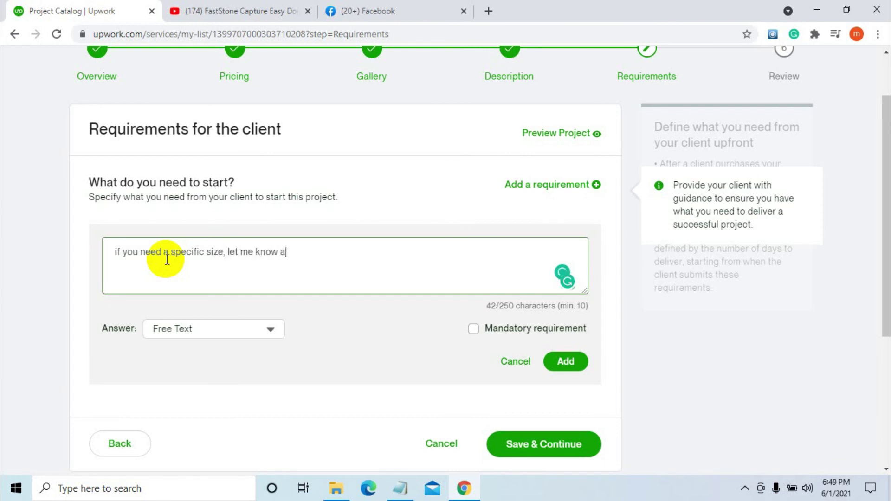
text(nd me all )
text(i)
text(ata.)
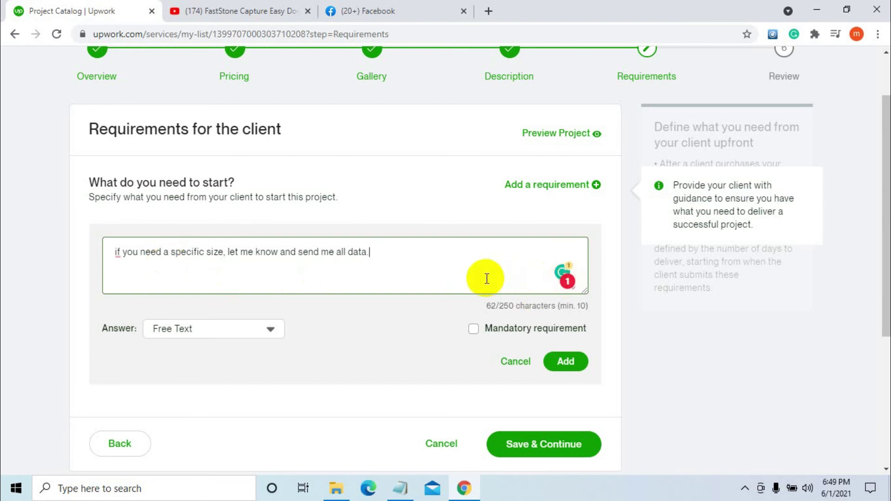
mouse_move(115, 264)
click(153, 271)
scroll(280, 270, down, 2)
click(564, 297)
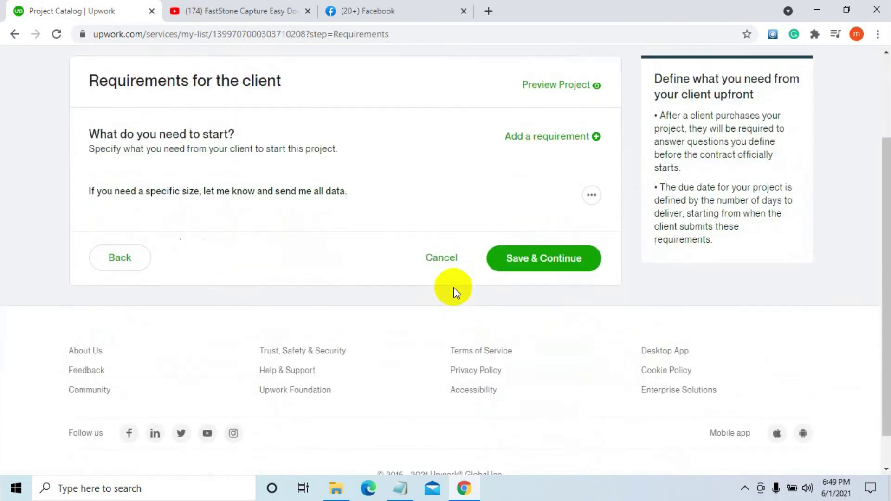
Step: Save the client requirements and look through the finalize options on the review page
click(552, 219)
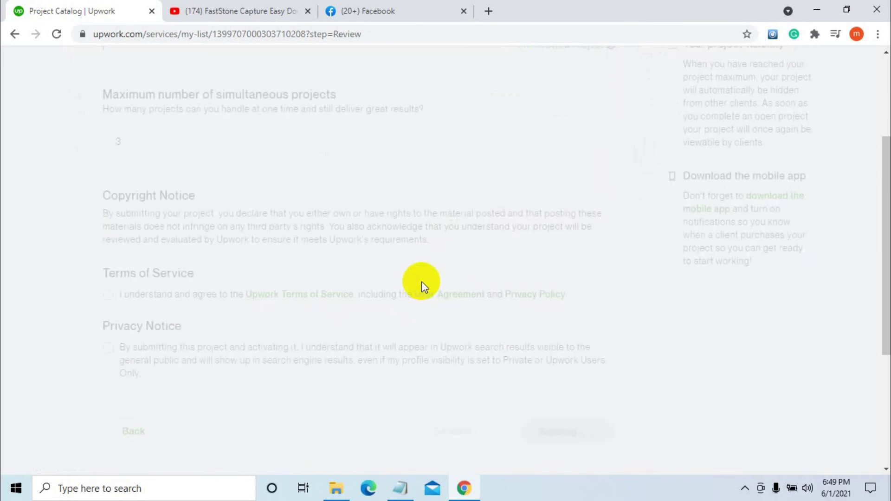
scroll(421, 281, up, 2)
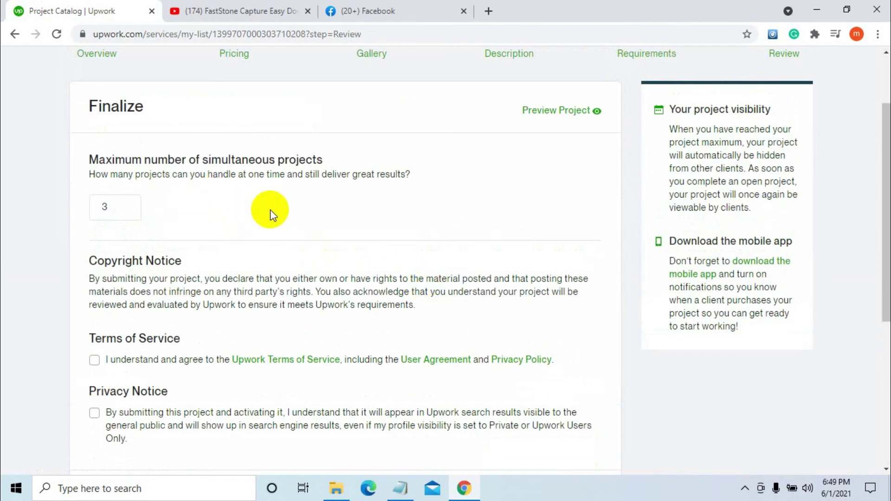
scroll(270, 209, up, 2)
scroll(270, 210, down, 6)
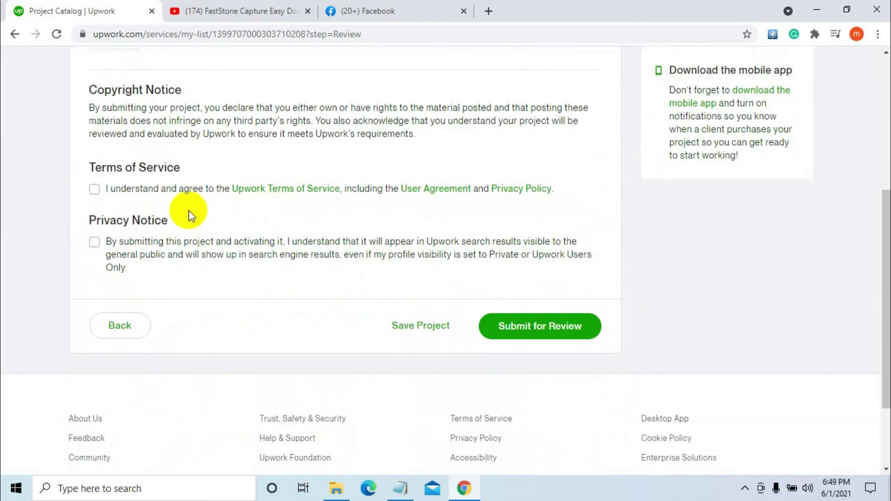
Step: Tick the Terms of Service and Privacy Notice agreements, and go back to the pricing page to recheck the tiers
click(94, 188)
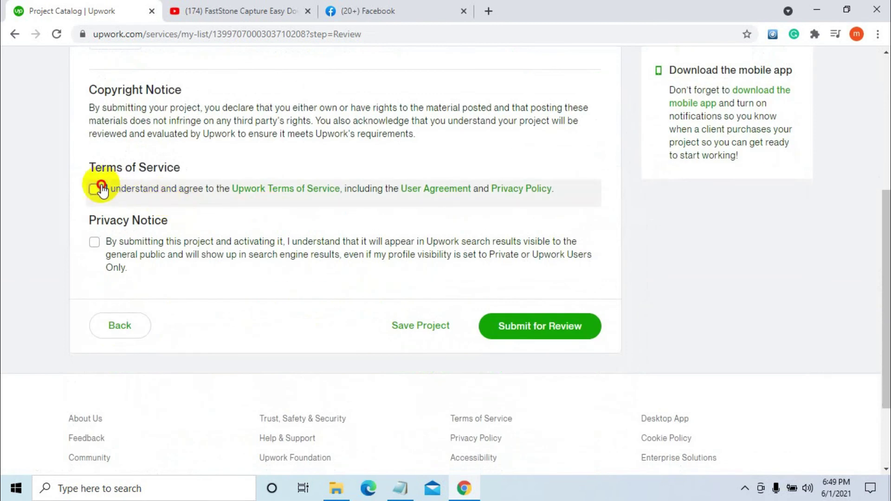
click(94, 242)
scroll(265, 193, up, 5)
click(235, 122)
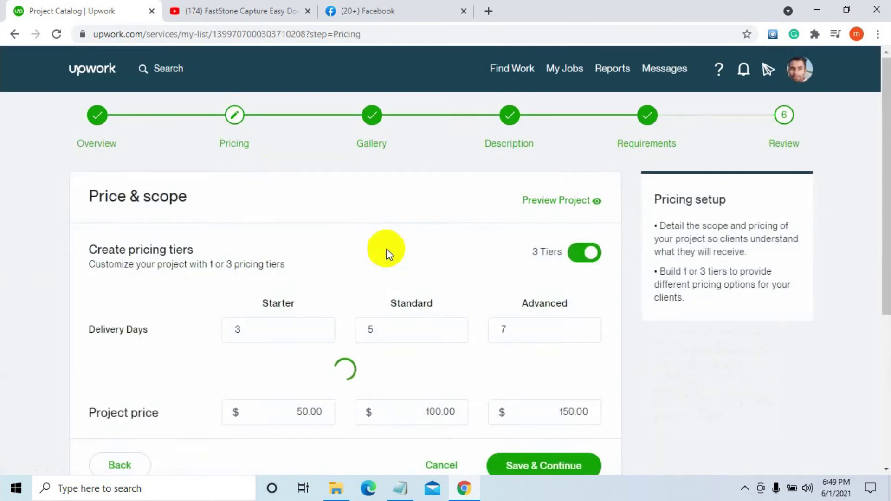
scroll(383, 251, down, 3)
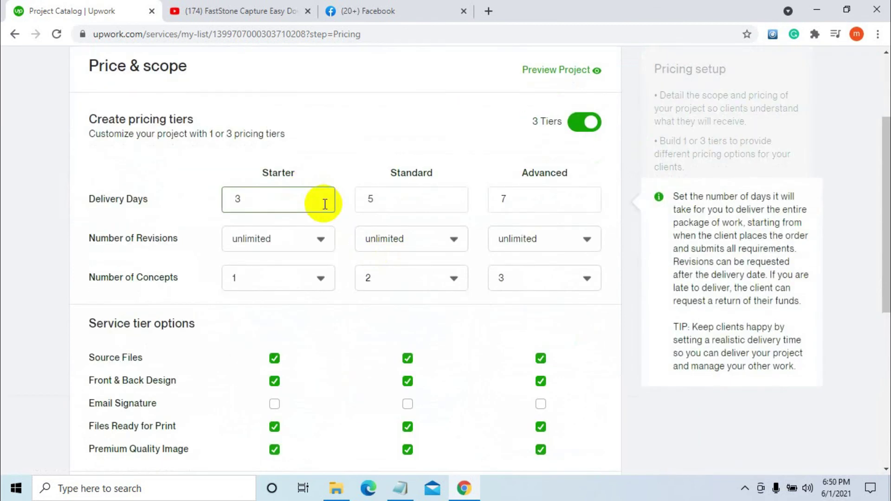
scroll(288, 120, up, 3)
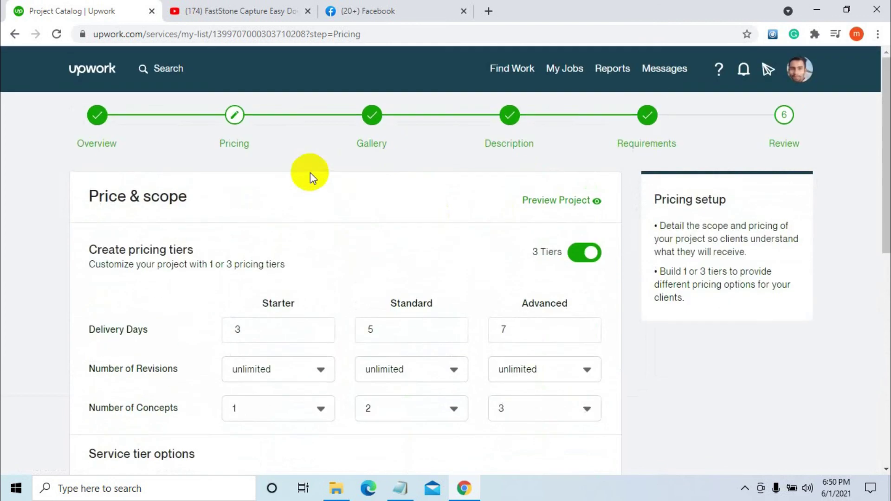
Step: Accept the Terms of Service and Privacy Notice on the review page, and send the project to review
click(786, 115)
scroll(362, 218, down, 5)
click(94, 189)
click(95, 243)
scroll(95, 247, down, 2)
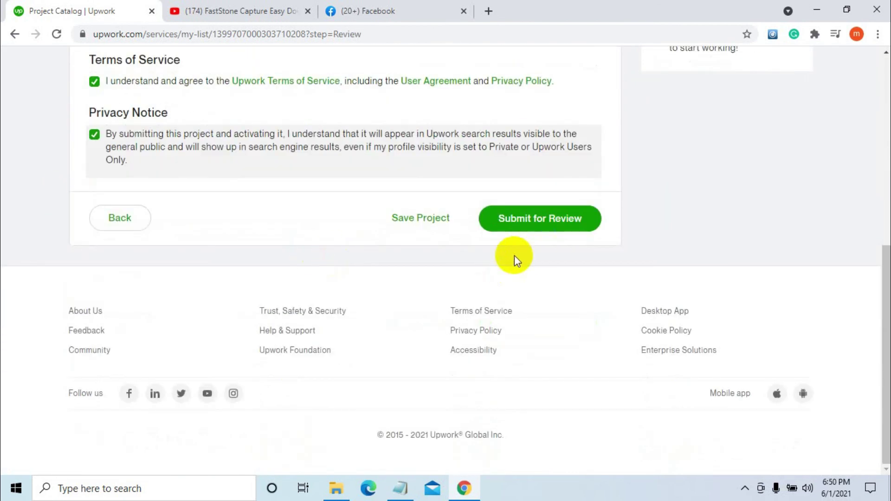
click(526, 222)
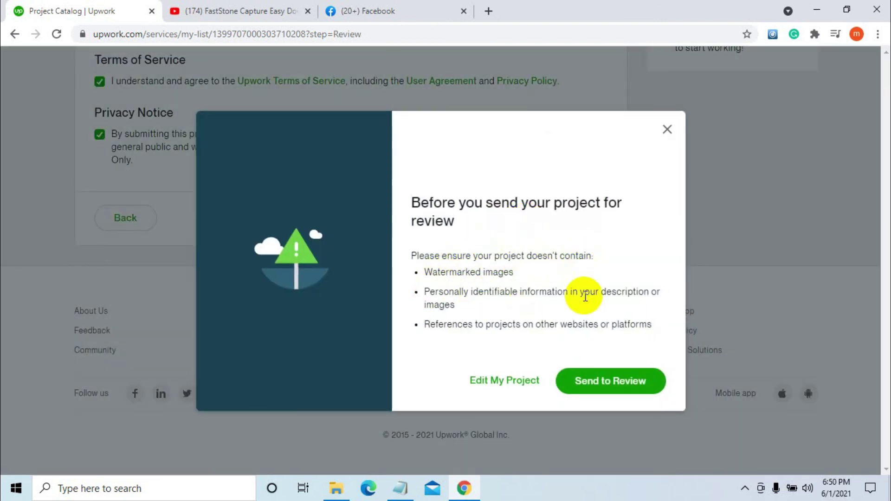
click(586, 385)
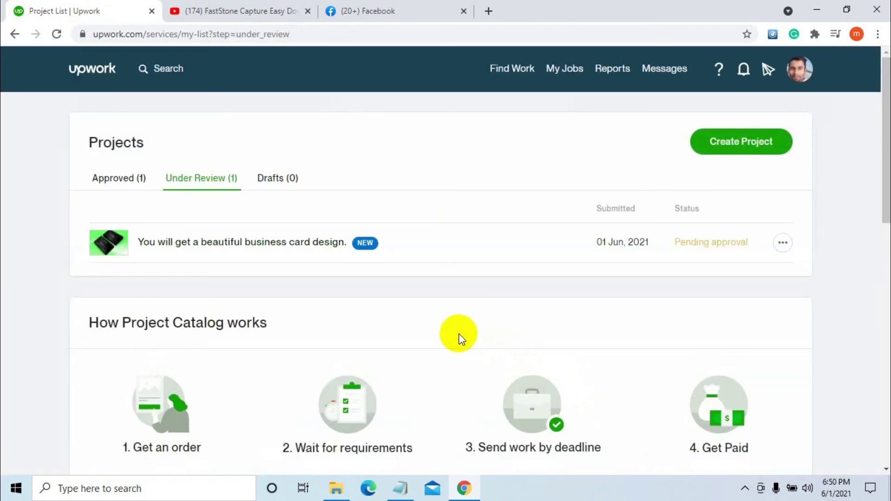
Step: View the list of approved projects
click(107, 178)
scroll(434, 249, down, 3)
scroll(433, 248, up, 3)
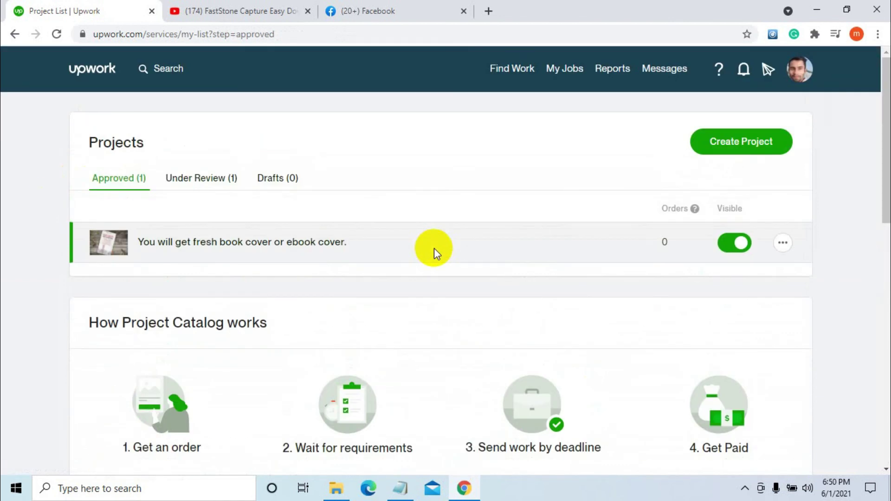
click(241, 10)
click(109, 5)
click(214, 11)
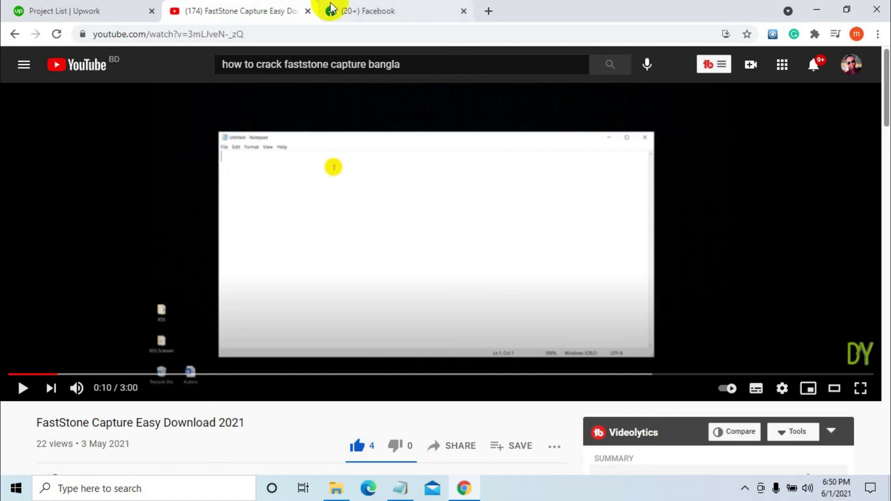
Step: Minimize the browser and close the Notepad draft of the project summary
click(817, 10)
click(875, 7)
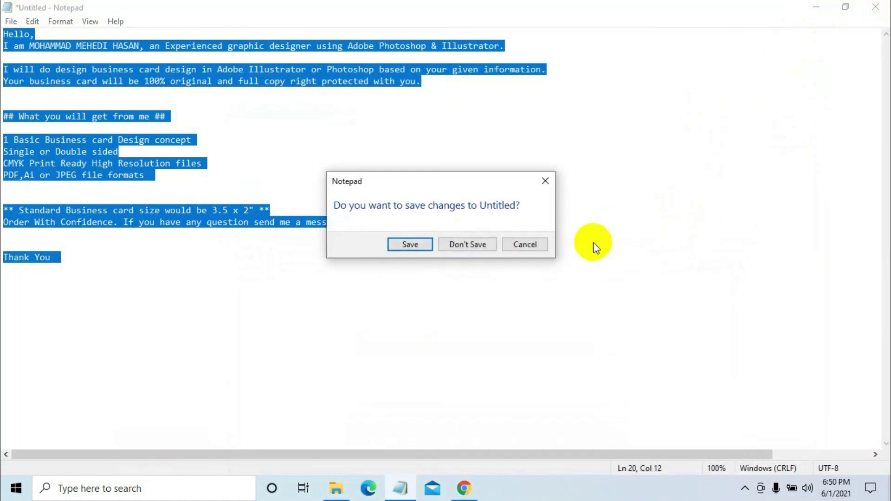